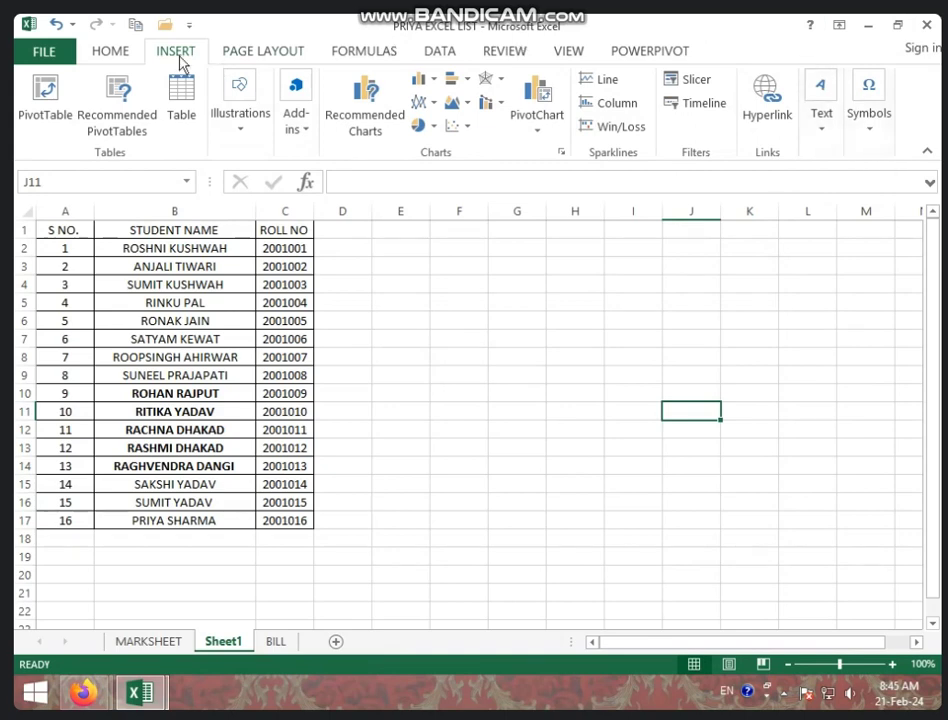
Briefly open and close the Illustrations list, then minimize the PRIYA EXCEL LIST workbook
{"action": "left_click", "coordinate": [243, 128]}
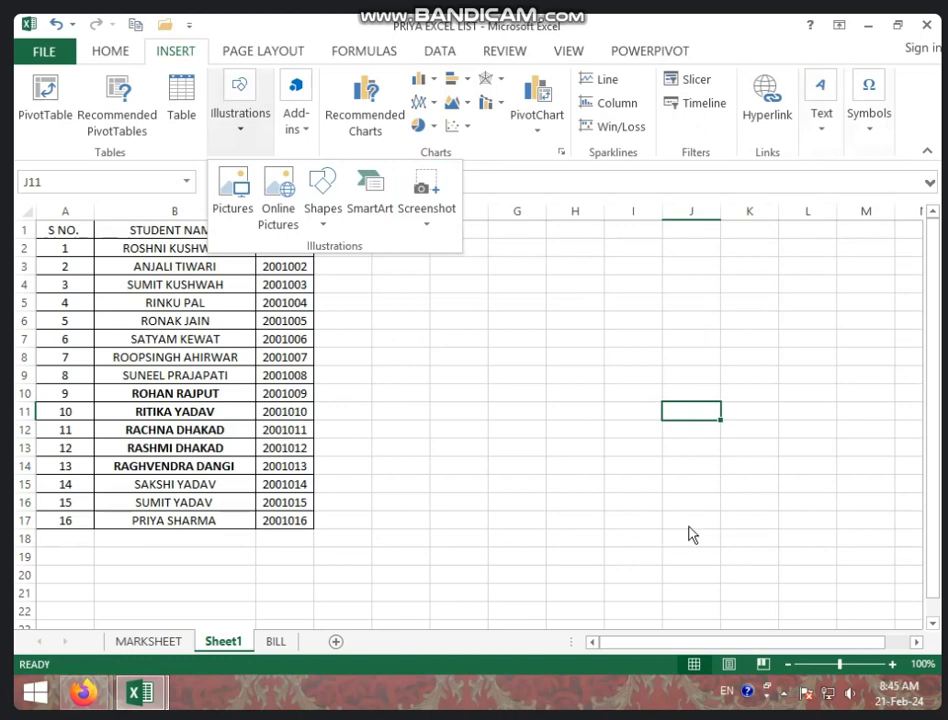
{"action": "left_click", "coordinate": [842, 24]}
{"action": "left_click", "coordinate": [865, 28]}
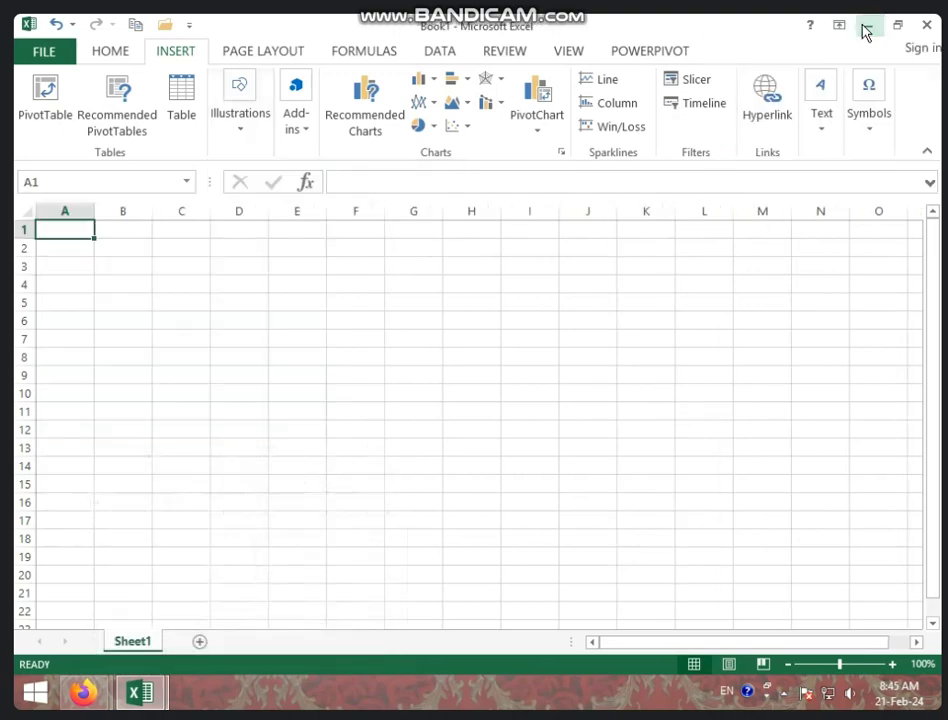
Minimize the blank Book1 workbook and then the Tally 9 window to reveal the desktop
{"action": "left_click", "coordinate": [866, 26]}
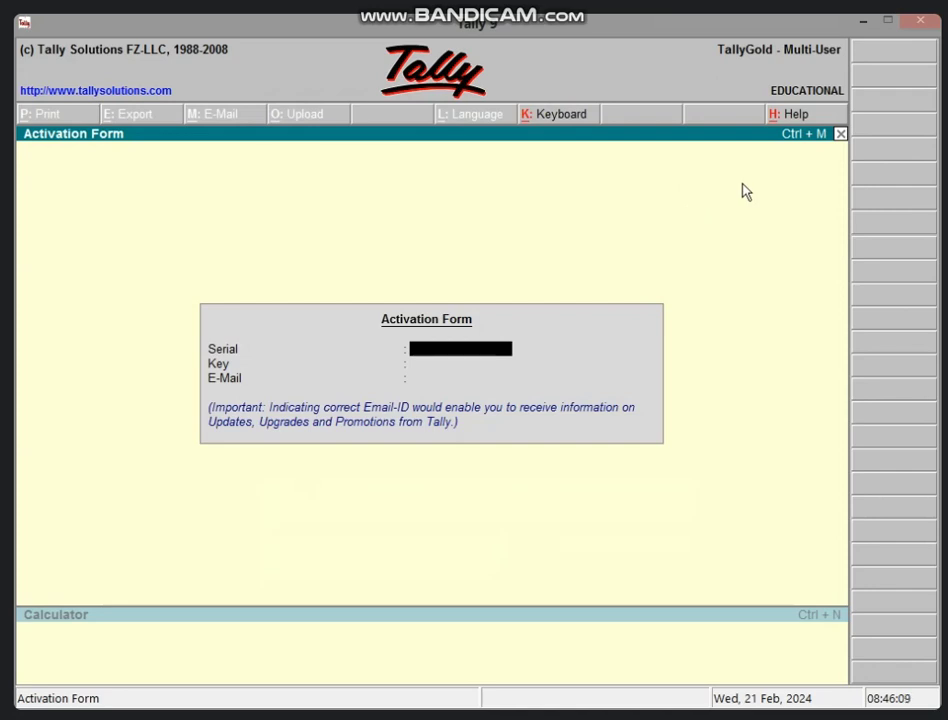
{"action": "left_click", "coordinate": [865, 21]}
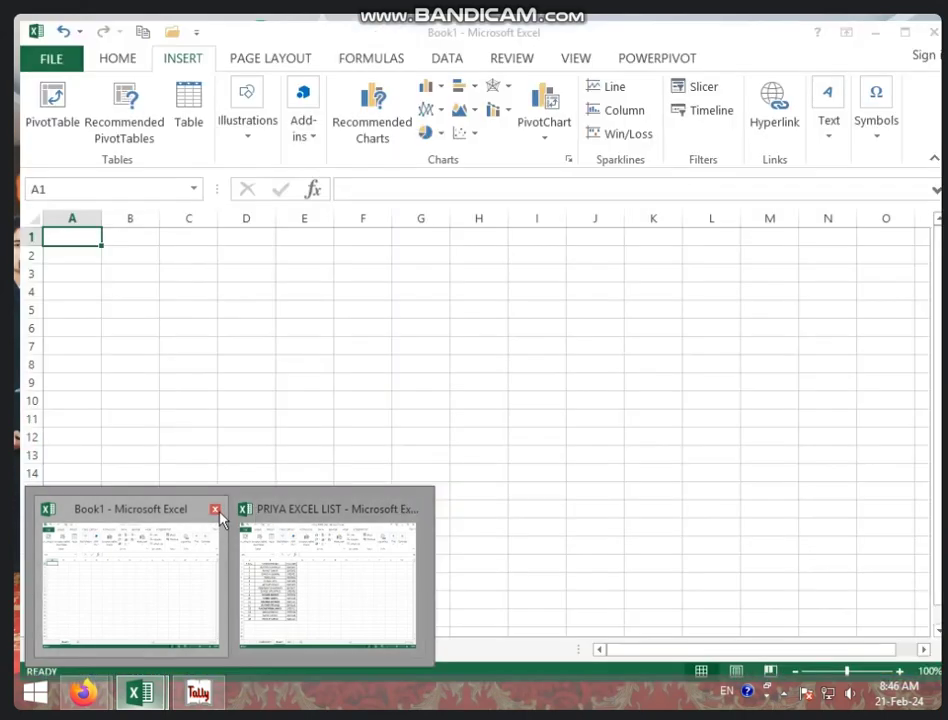
{"action": "mouse_move", "coordinate": [198, 691]}
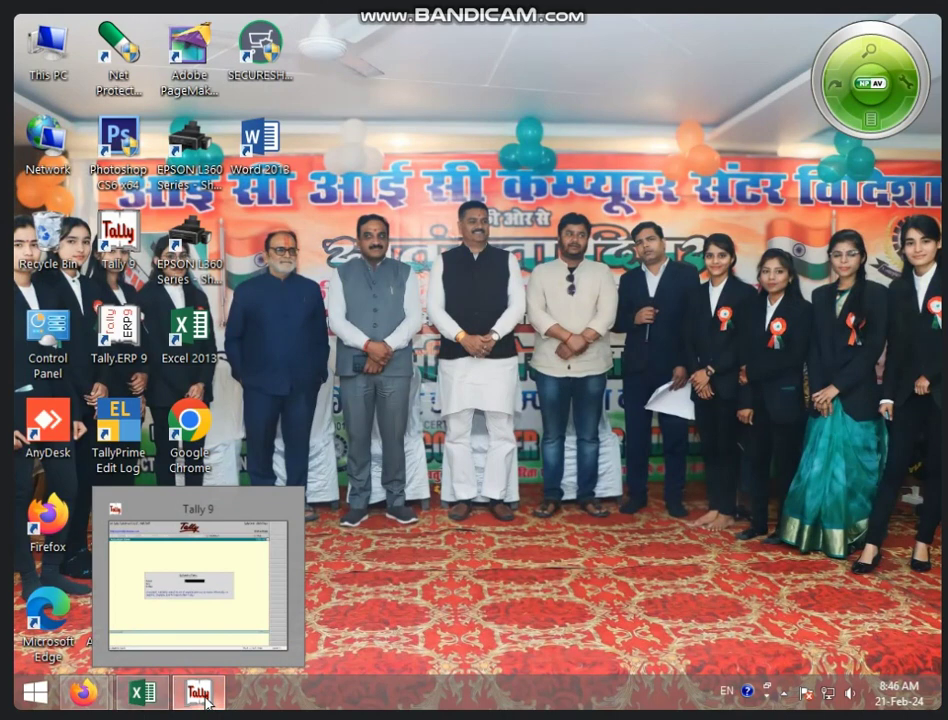
Close Tally 9 from its taskbar button and minimize the Firefox screen-sharing notice bar
{"action": "right_click", "coordinate": [209, 703]}
{"action": "left_click", "coordinate": [232, 650]}
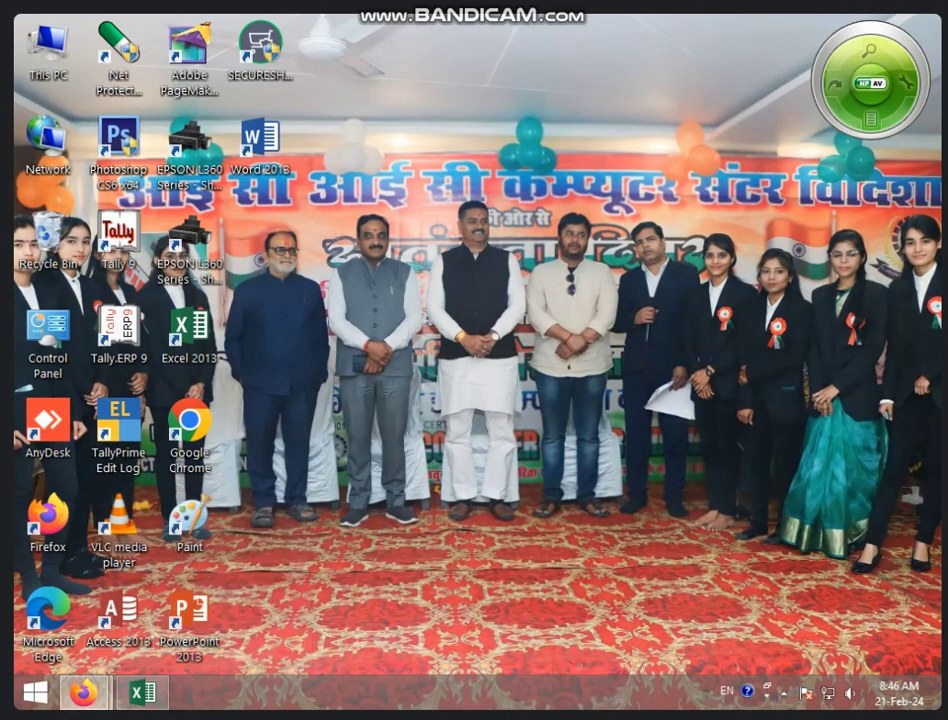
{"action": "mouse_move", "coordinate": [84, 692]}
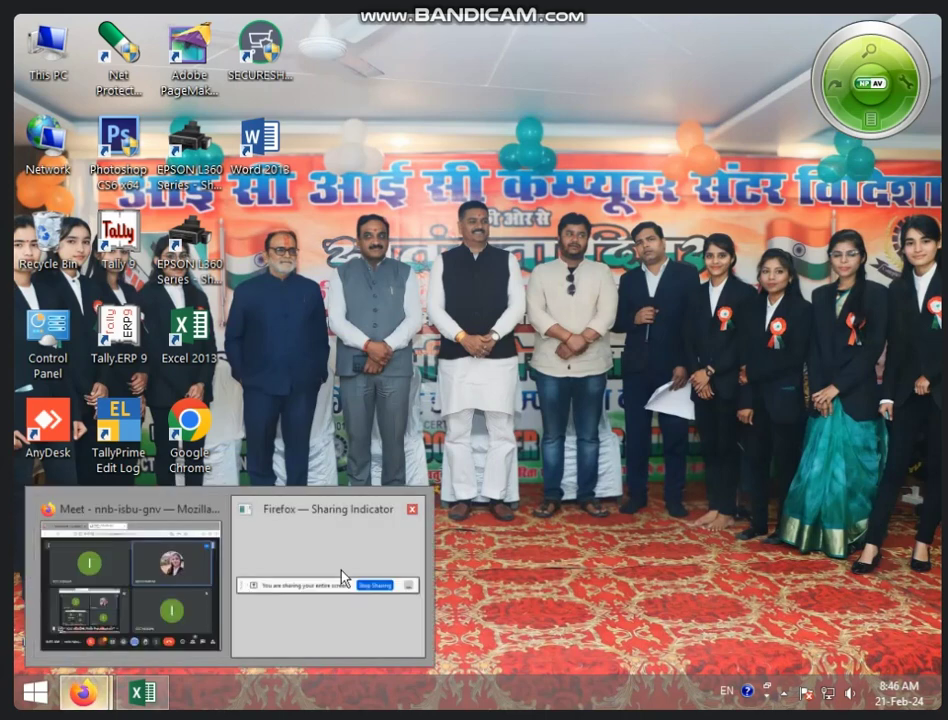
{"action": "left_click", "coordinate": [341, 575]}
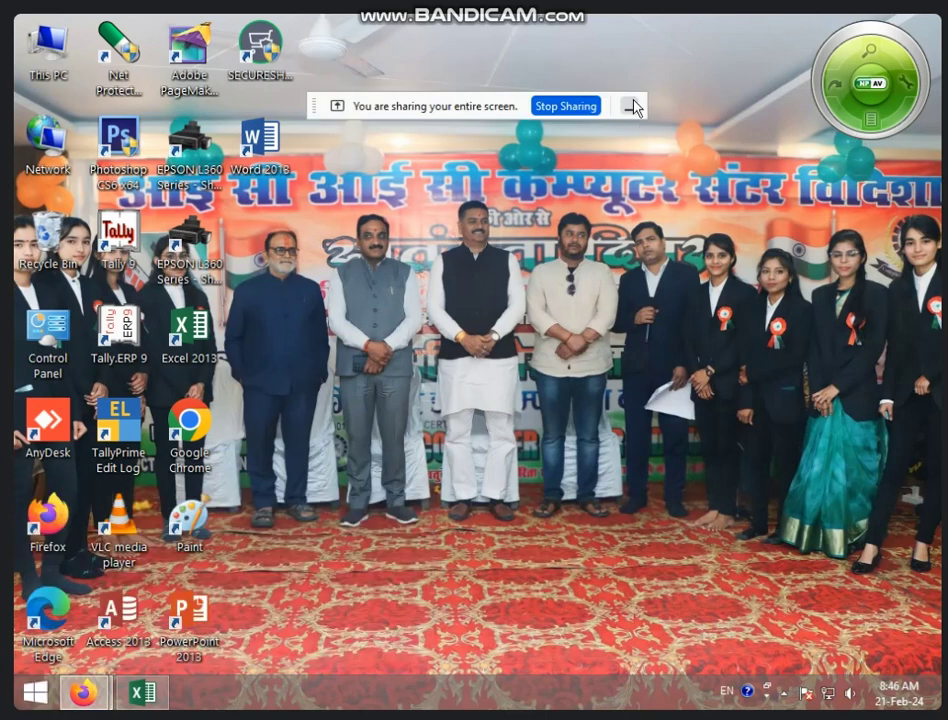
{"action": "left_click", "coordinate": [628, 106]}
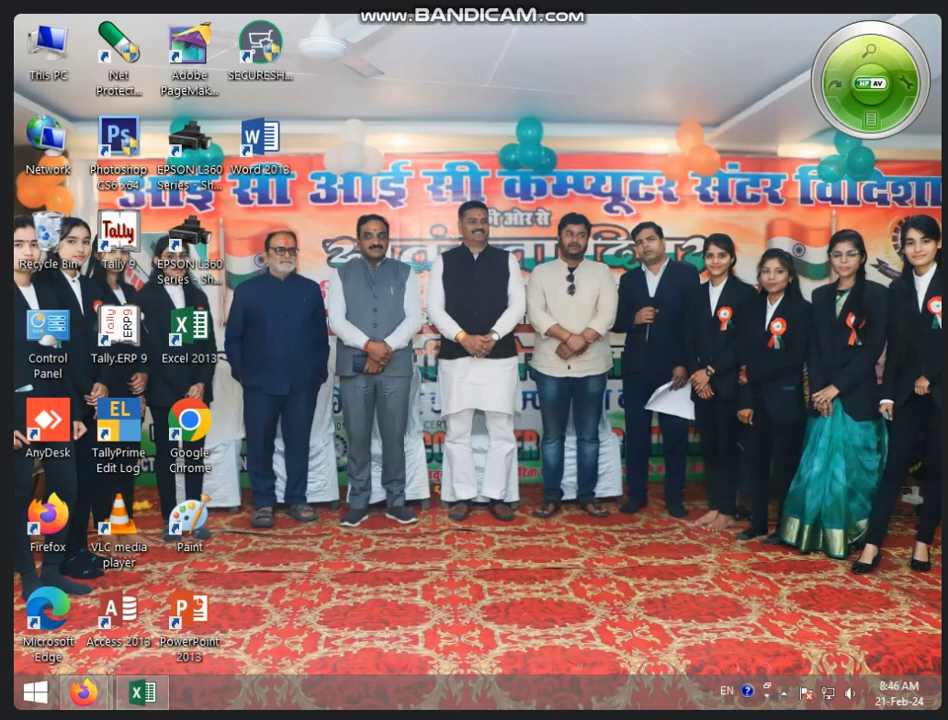
Restore the PRIYA EXCEL LIST workbook and insert a screen clipping of the desktop photo
{"action": "left_click", "coordinate": [143, 692]}
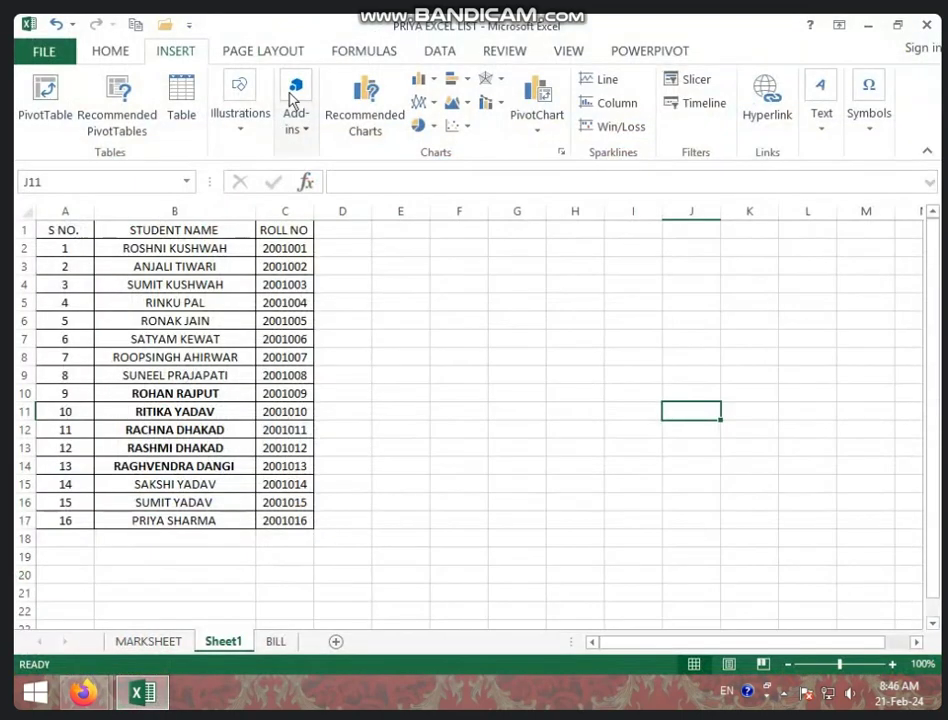
{"action": "left_click", "coordinate": [238, 130]}
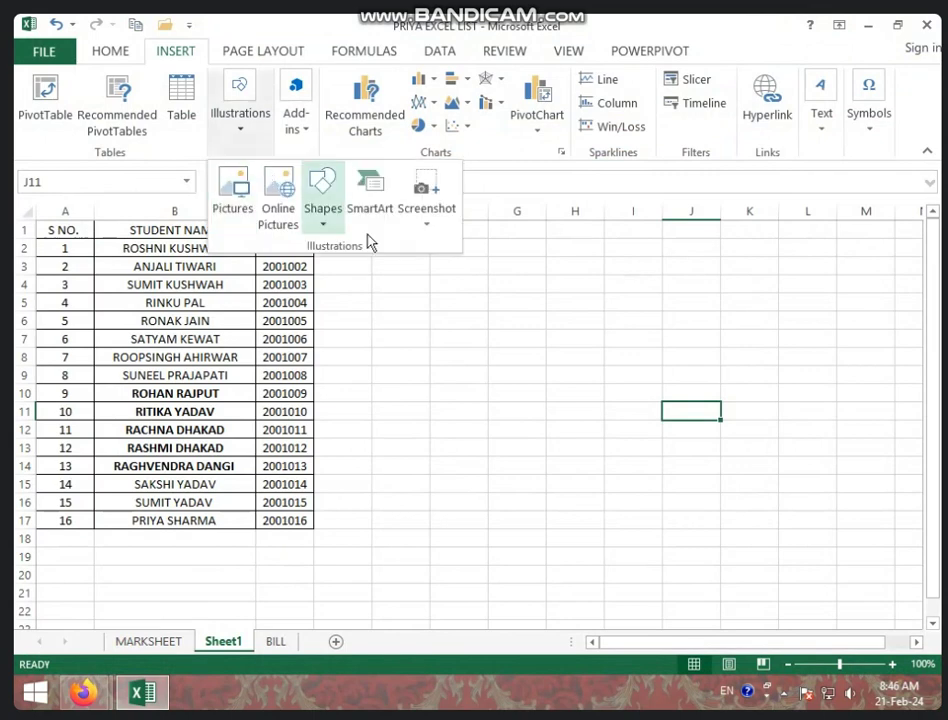
{"action": "left_click", "coordinate": [428, 225]}
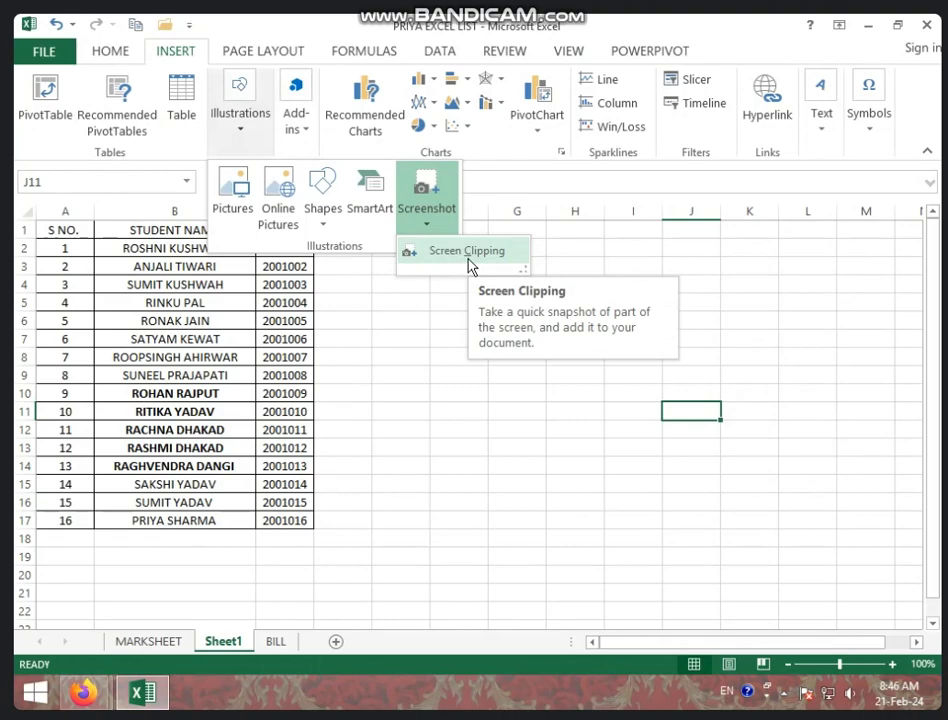
{"action": "left_click", "coordinate": [469, 262]}
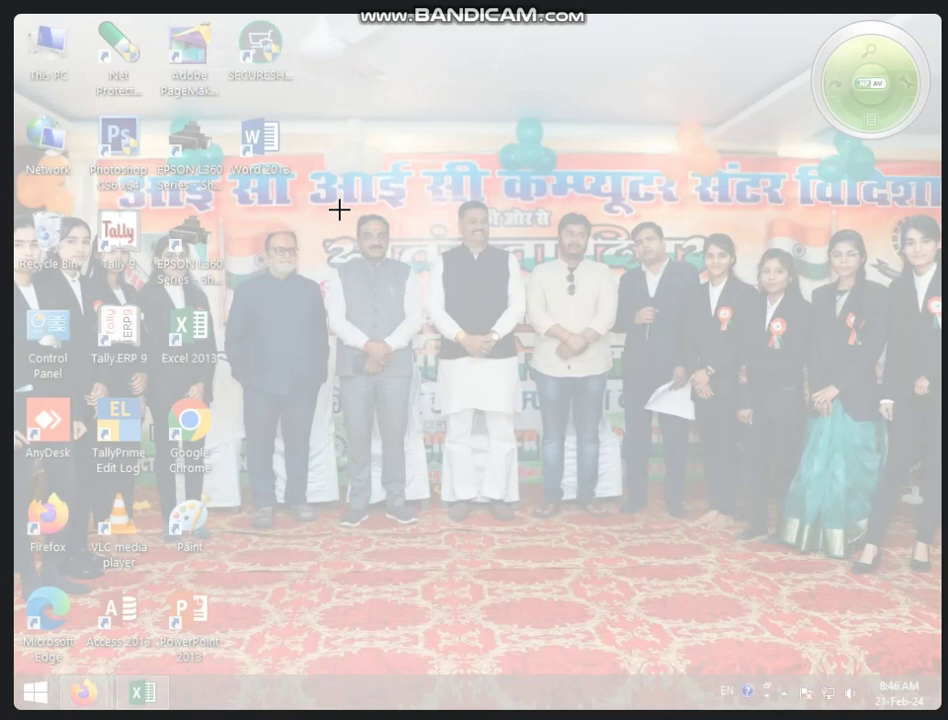
{"action": "mouse_move", "coordinate": [339, 209]}
{"action": "left_mouse_down"}
{"action": "mouse_move", "coordinate": [927, 598]}
{"action": "mouse_move", "coordinate": [940, 598]}
{"action": "mouse_move", "coordinate": [940, 577]}
{"action": "left_mouse_up"}
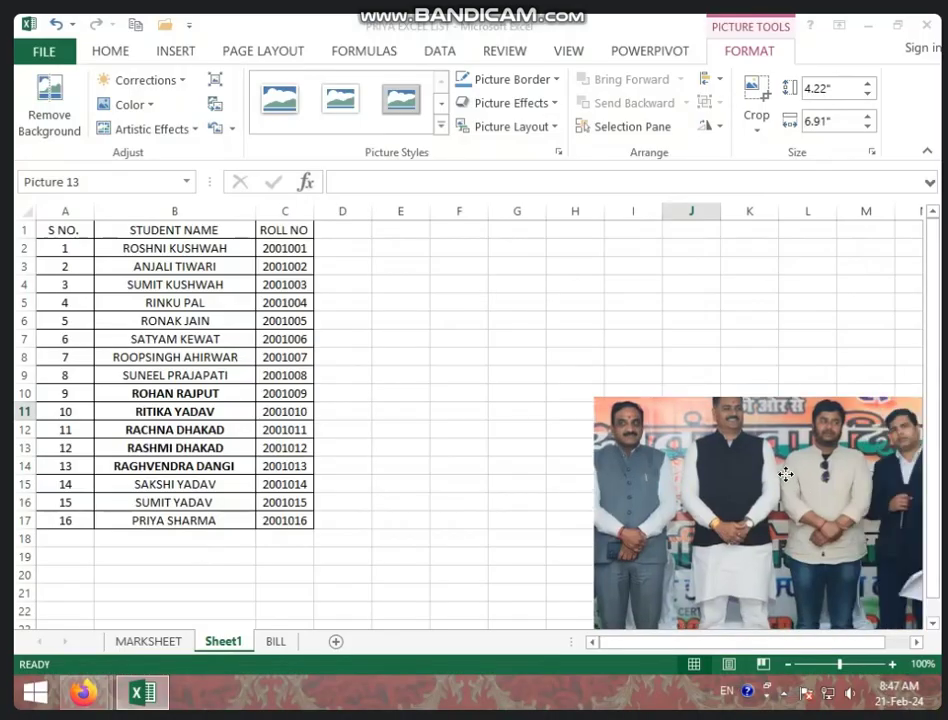
Move the inserted photo to the middle of the sheet, then delete it
{"action": "left_click_drag", "start_coordinate": [786, 474], "coordinate": [372, 306]}
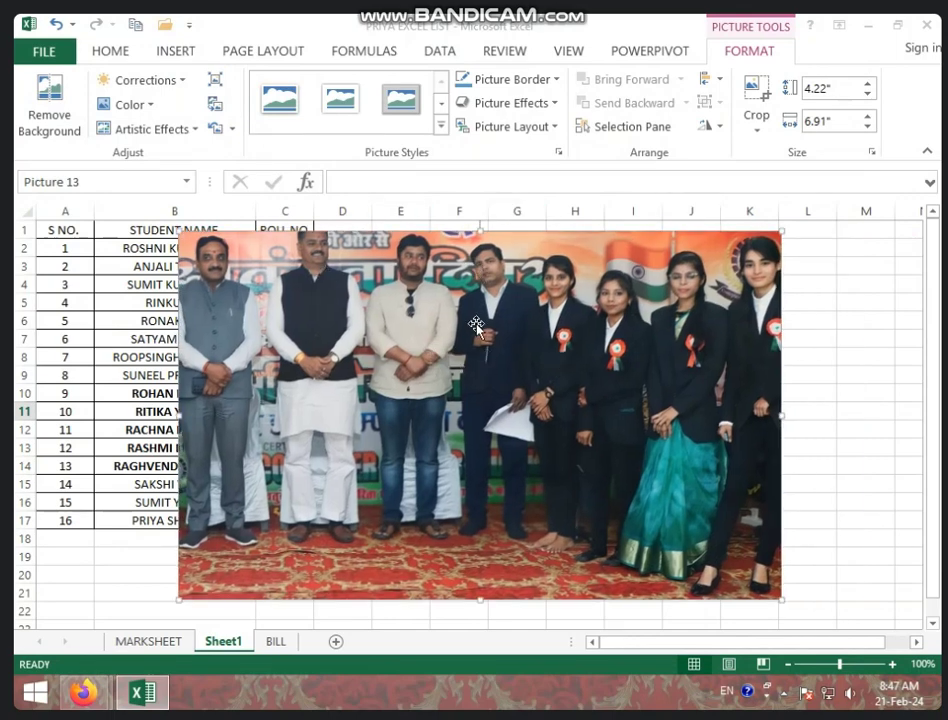
{"action": "key", "text": "Escape"}
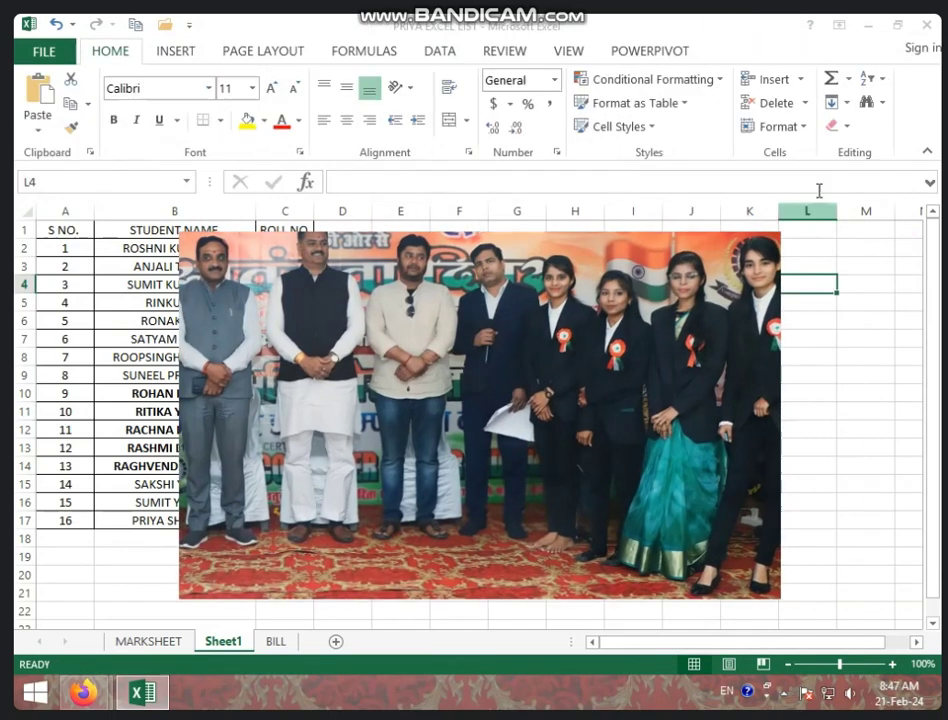
{"action": "left_click", "coordinate": [692, 270]}
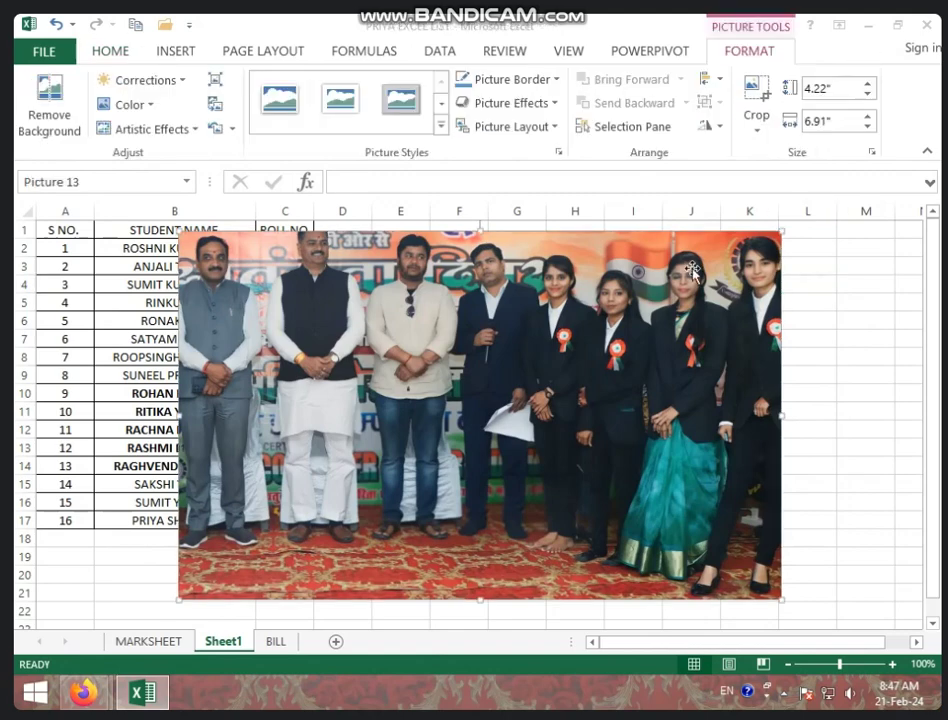
{"action": "key", "text": "Delete"}
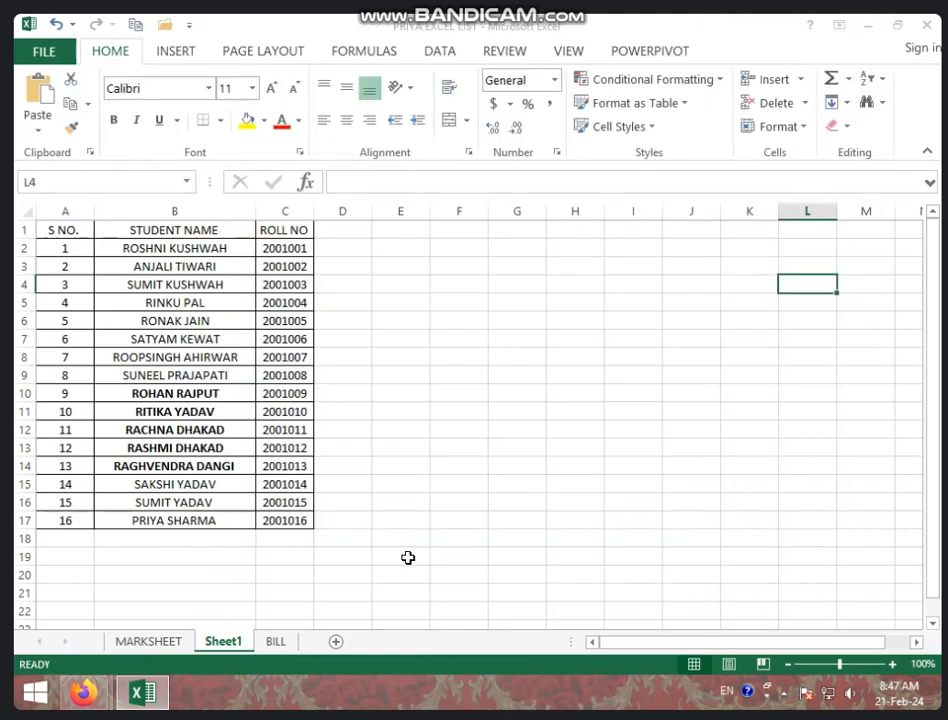
{"action": "left_click", "coordinate": [83, 700]}
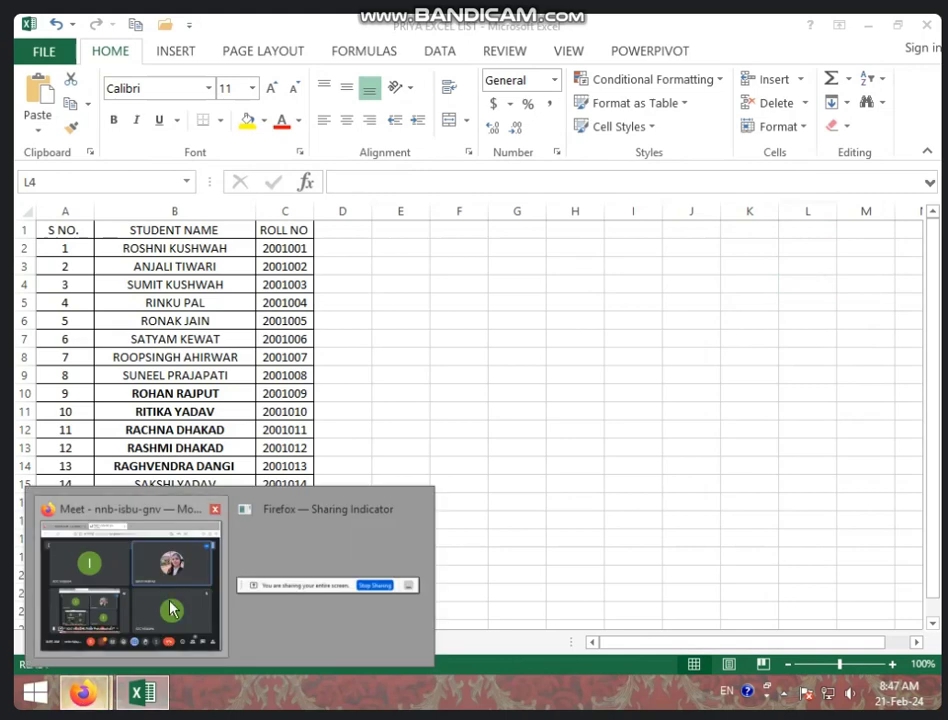
Ignore the infinity-mirror warning in Google Meet and return to the PRIYA EXCEL LIST workbook
{"action": "left_click", "coordinate": [127, 565]}
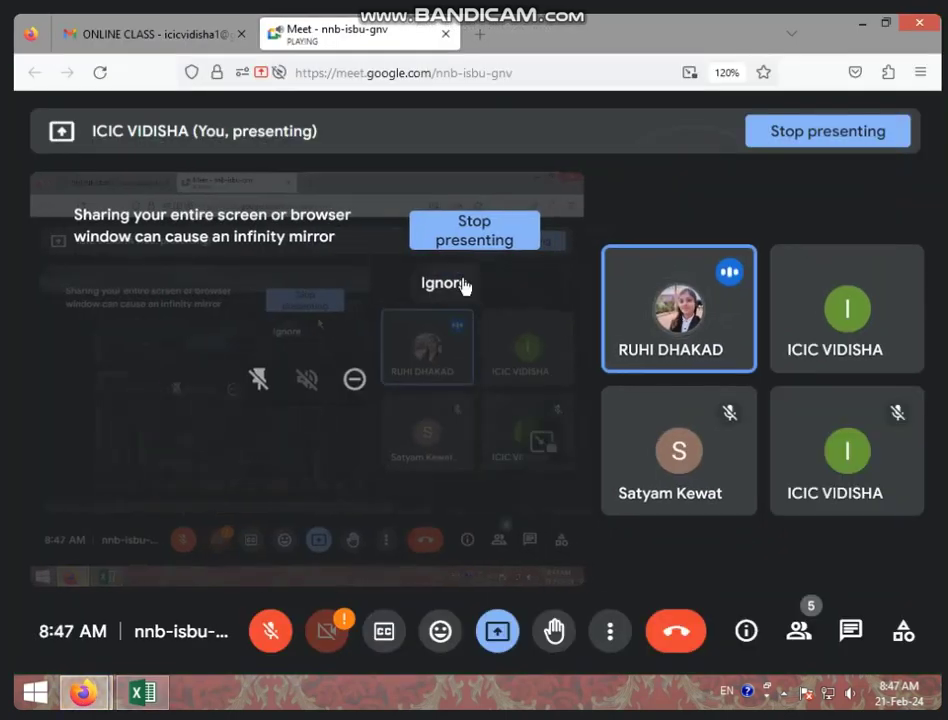
{"action": "left_click", "coordinate": [455, 283]}
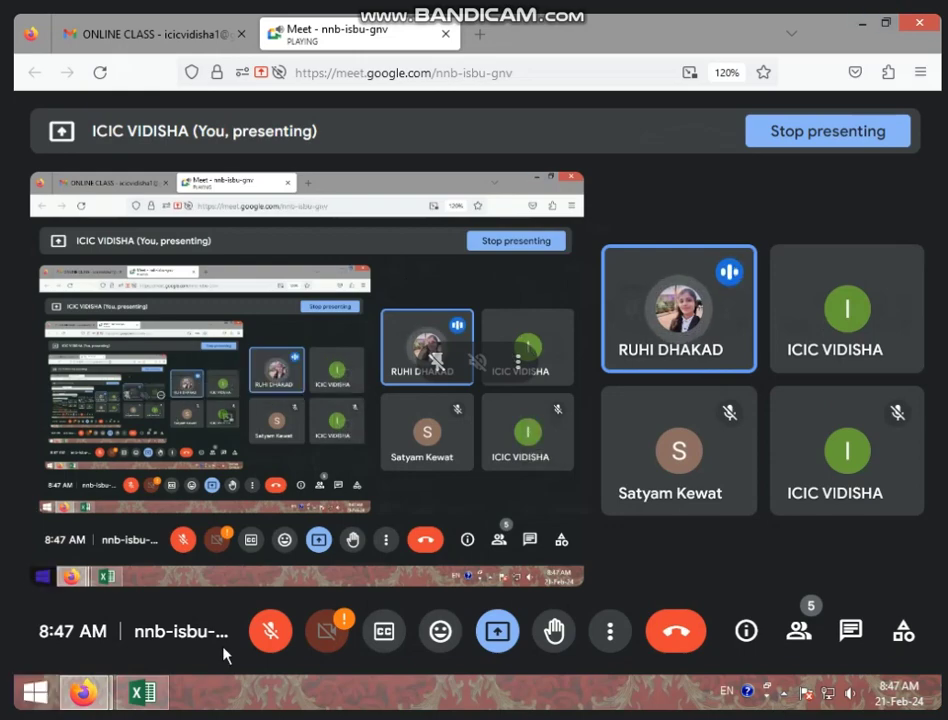
{"action": "left_click", "coordinate": [140, 692]}
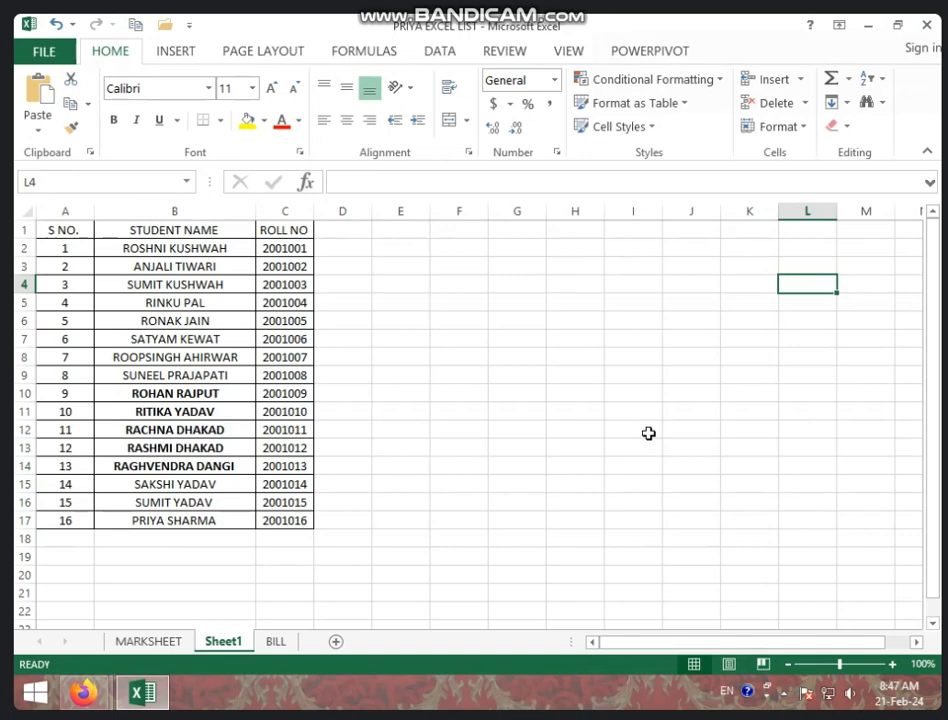
Insert a screen clipping of the Meet presentation view and drag it left over the student table
{"action": "left_click", "coordinate": [180, 52]}
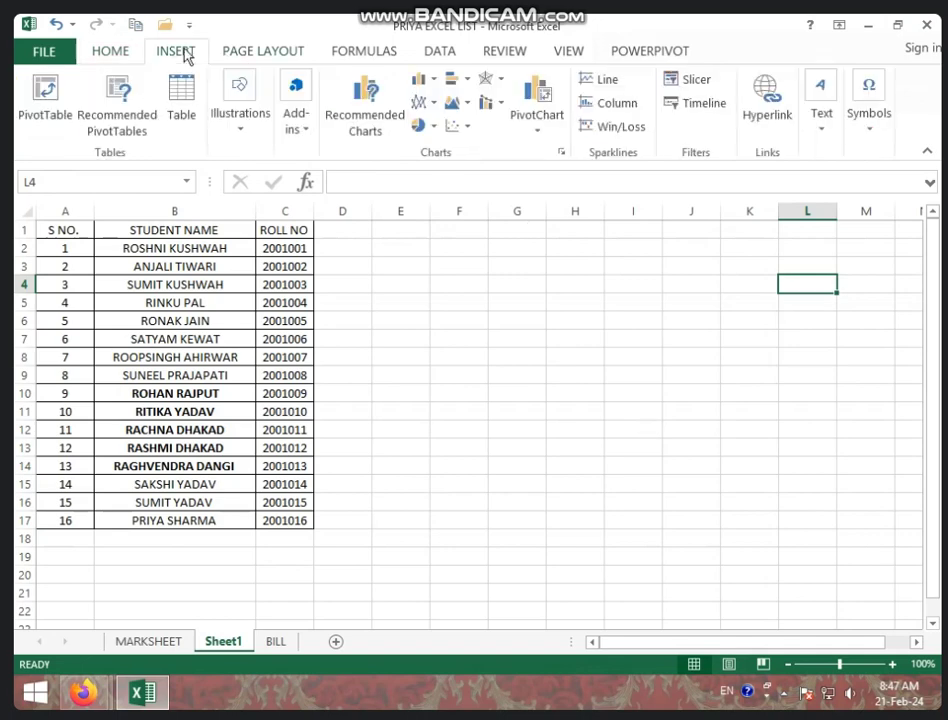
{"action": "left_click", "coordinate": [243, 131]}
{"action": "left_click", "coordinate": [428, 218]}
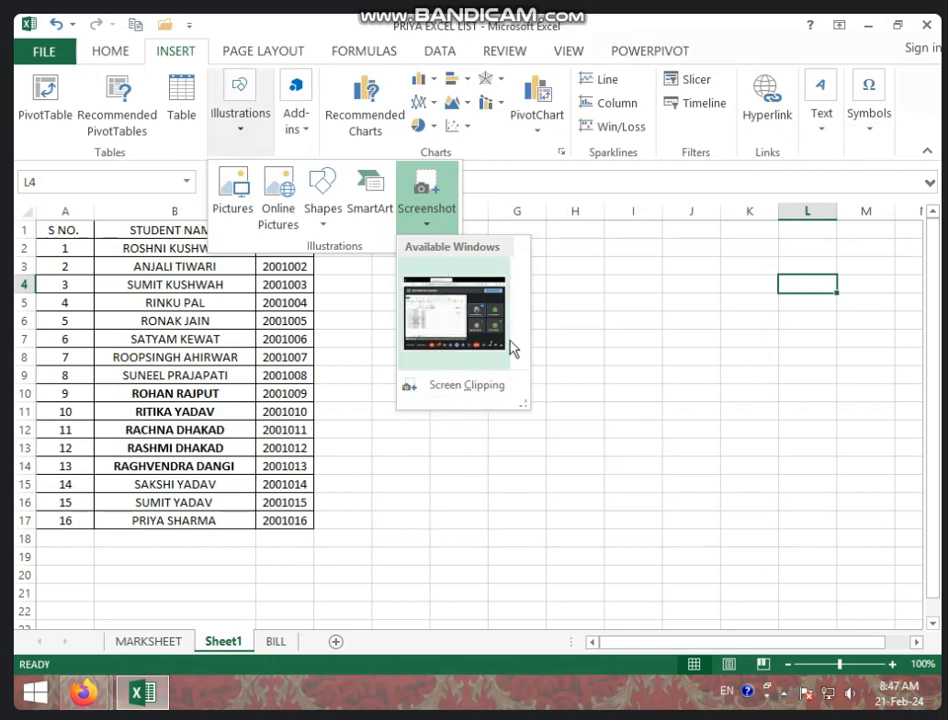
{"action": "left_click", "coordinate": [493, 397]}
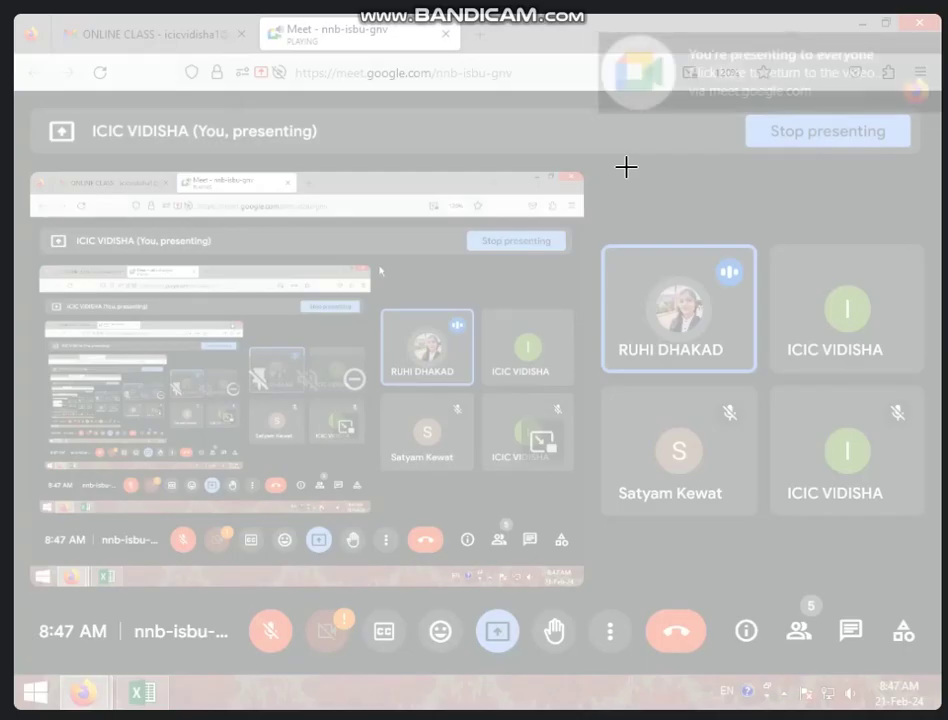
{"action": "left_click_drag", "start_coordinate": [84, 277], "coordinate": [503, 516]}
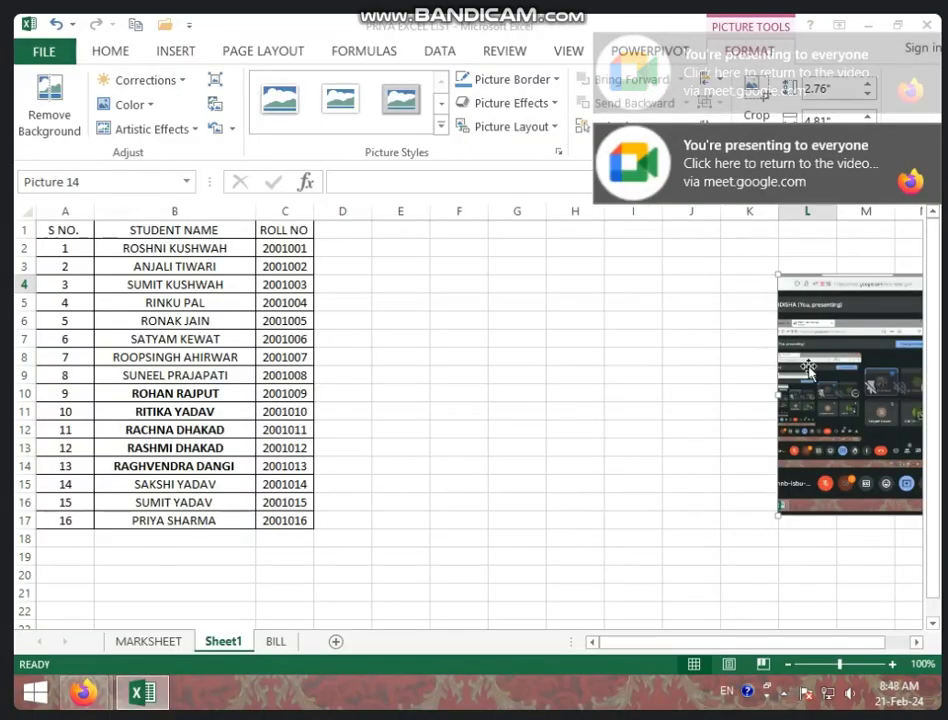
{"action": "mouse_move", "coordinate": [740, 362]}
{"action": "left_mouse_down"}
{"action": "mouse_move", "coordinate": [475, 390]}
{"action": "mouse_move", "coordinate": [82, 370]}
{"action": "left_mouse_up"}
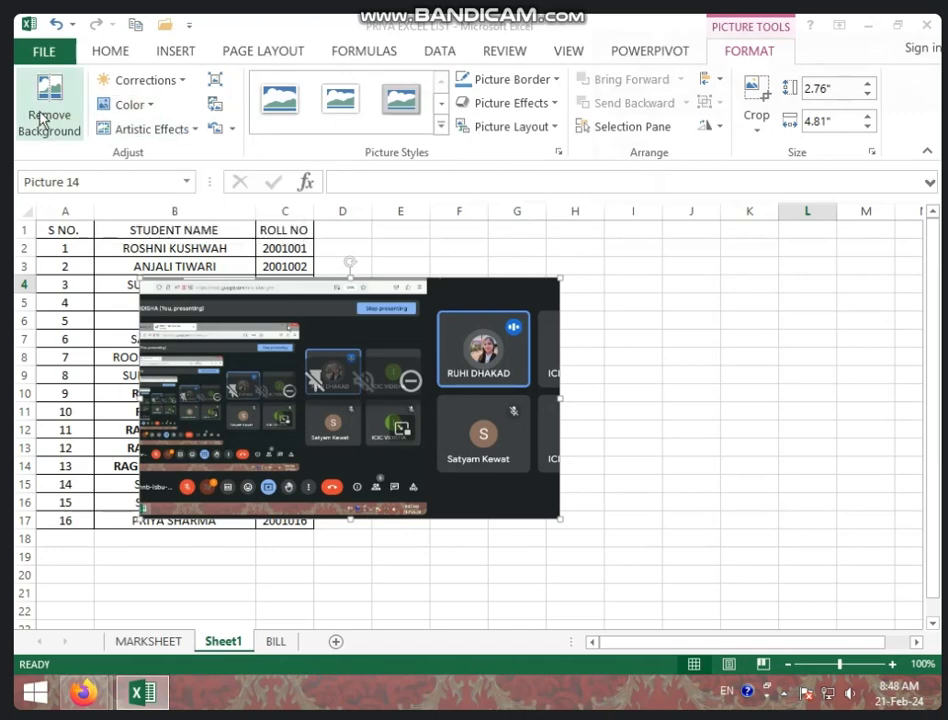
{"action": "left_click", "coordinate": [157, 86]}
{"action": "left_click", "coordinate": [470, 365]}
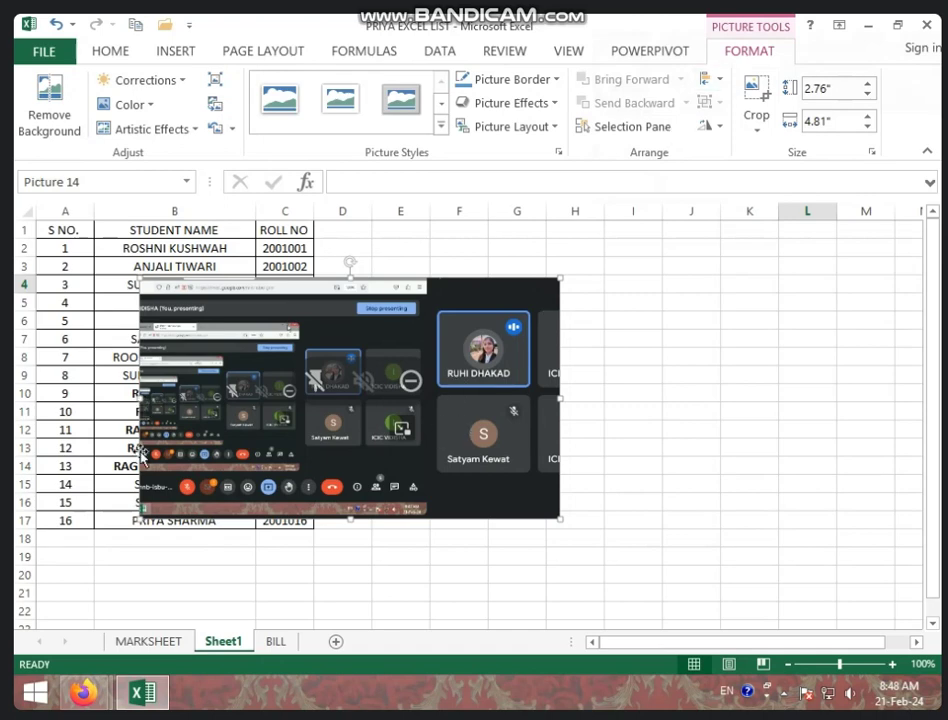
{"action": "key", "text": "Delete"}
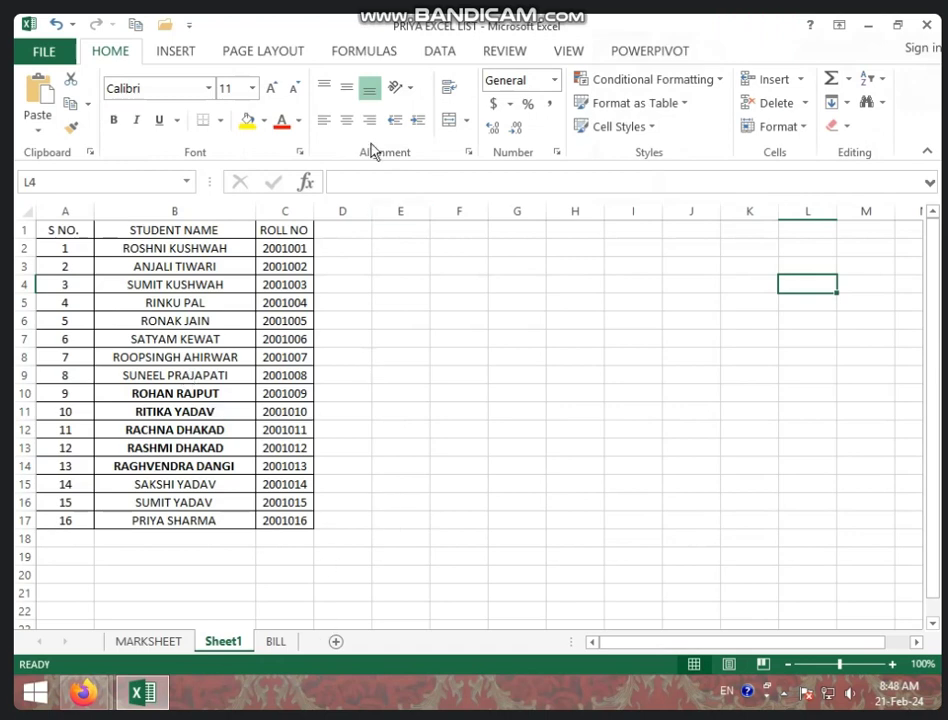
{"action": "left_click", "coordinate": [180, 52]}
{"action": "left_click", "coordinate": [228, 142]}
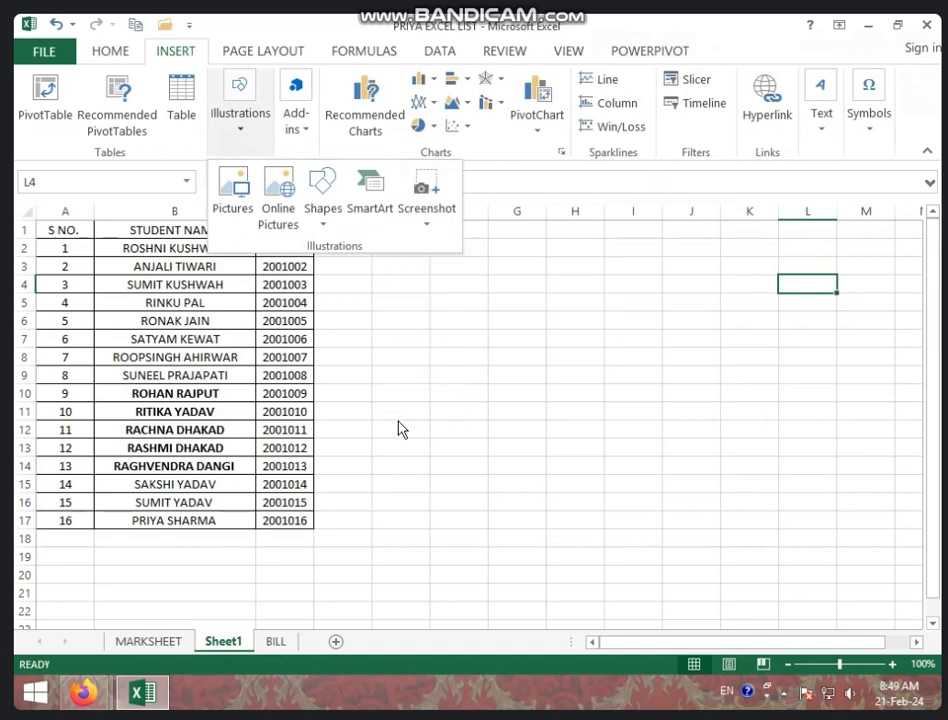
{"action": "left_click", "coordinate": [189, 309]}
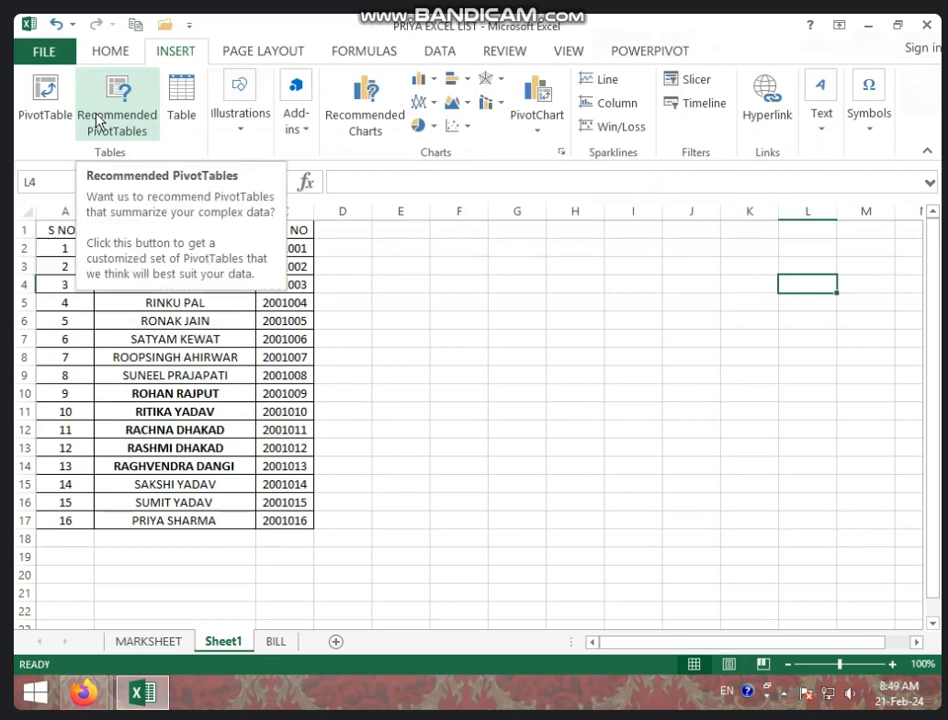
{"action": "left_click", "coordinate": [97, 100]}
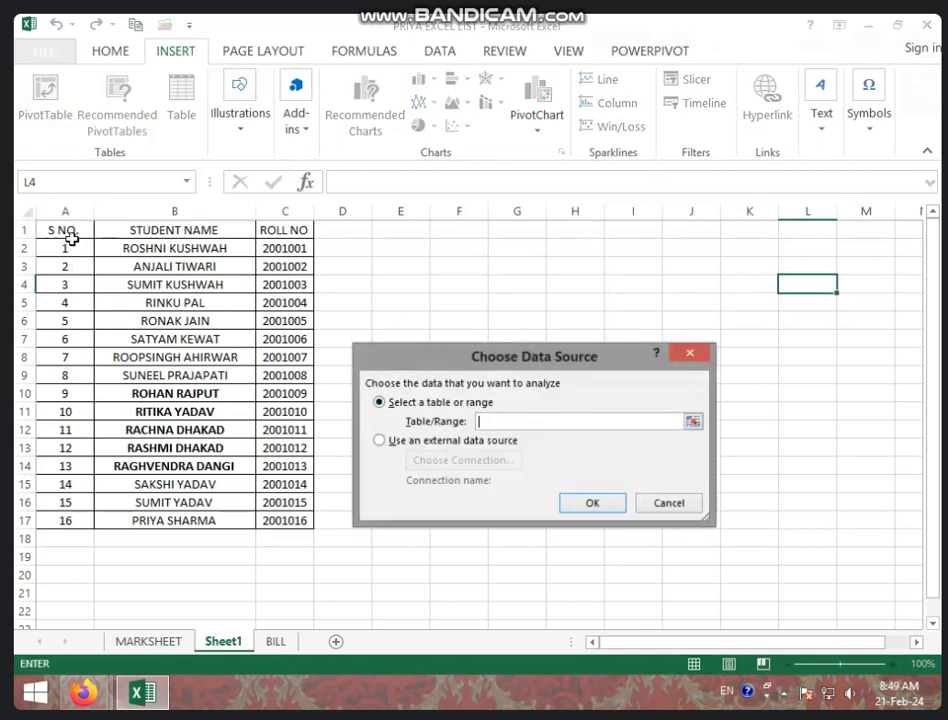
{"action": "left_click_drag", "start_coordinate": [65, 229], "coordinate": [232, 502]}
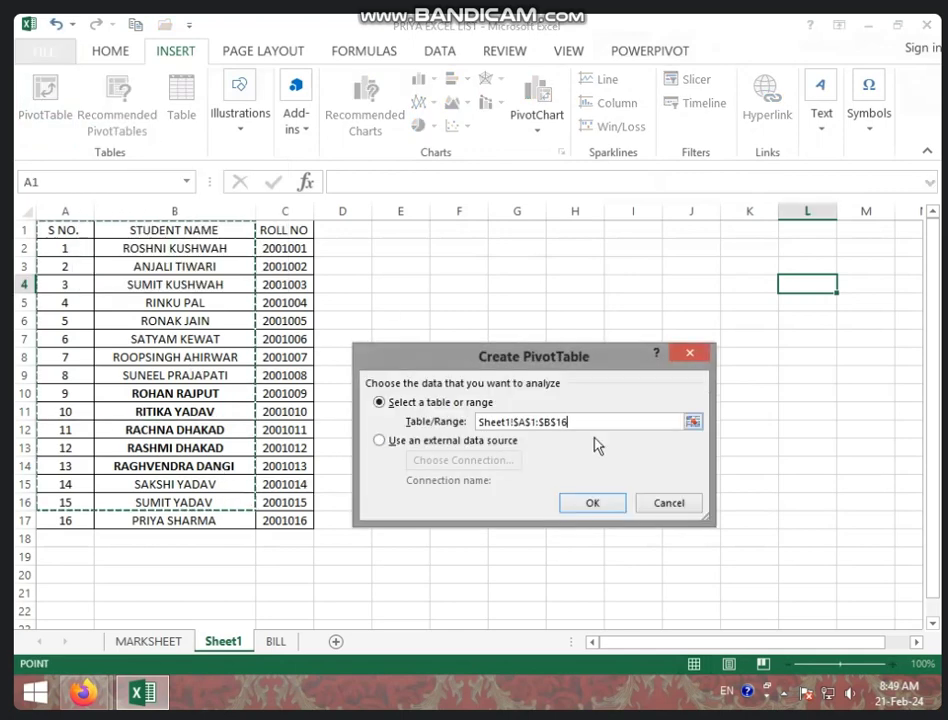
{"action": "left_click", "coordinate": [595, 500]}
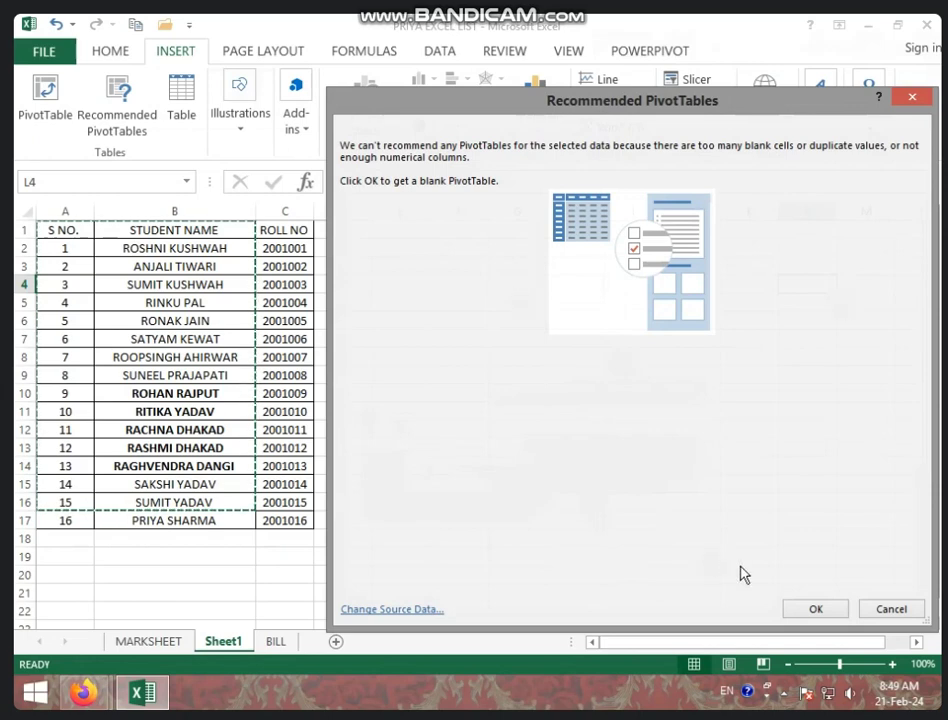
{"action": "left_click", "coordinate": [816, 610]}
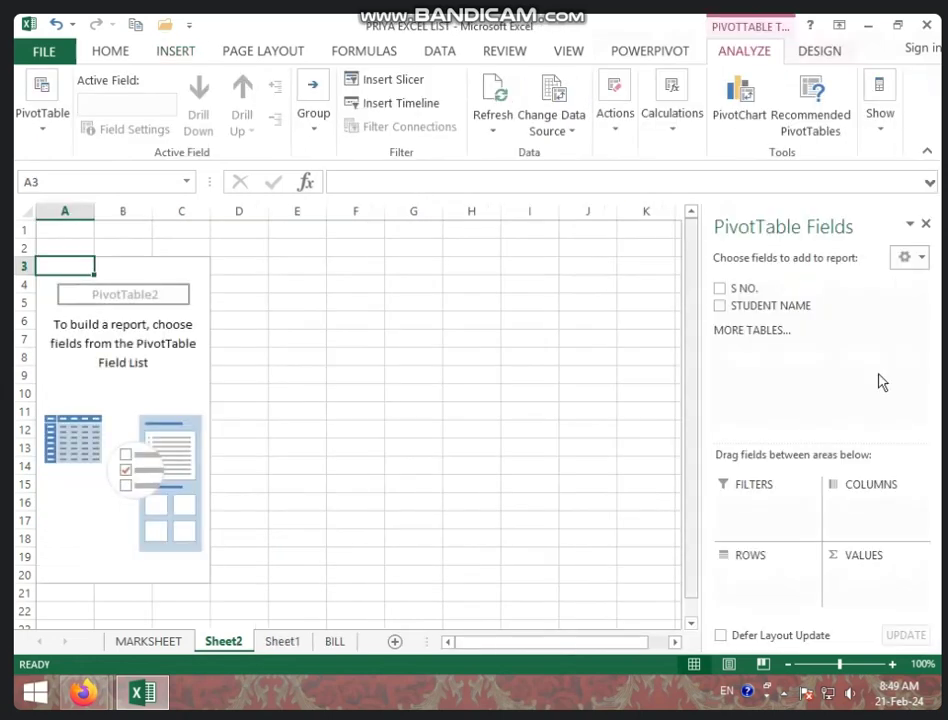
{"action": "left_click", "coordinate": [926, 225]}
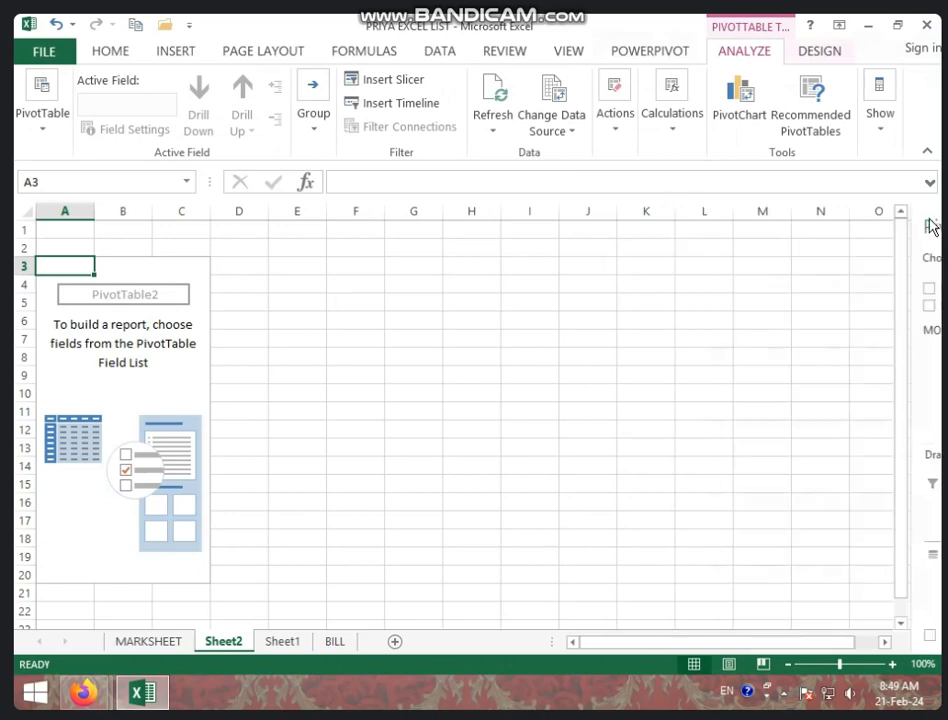
{"action": "right_click", "coordinate": [243, 641]}
{"action": "left_click", "coordinate": [285, 452]}
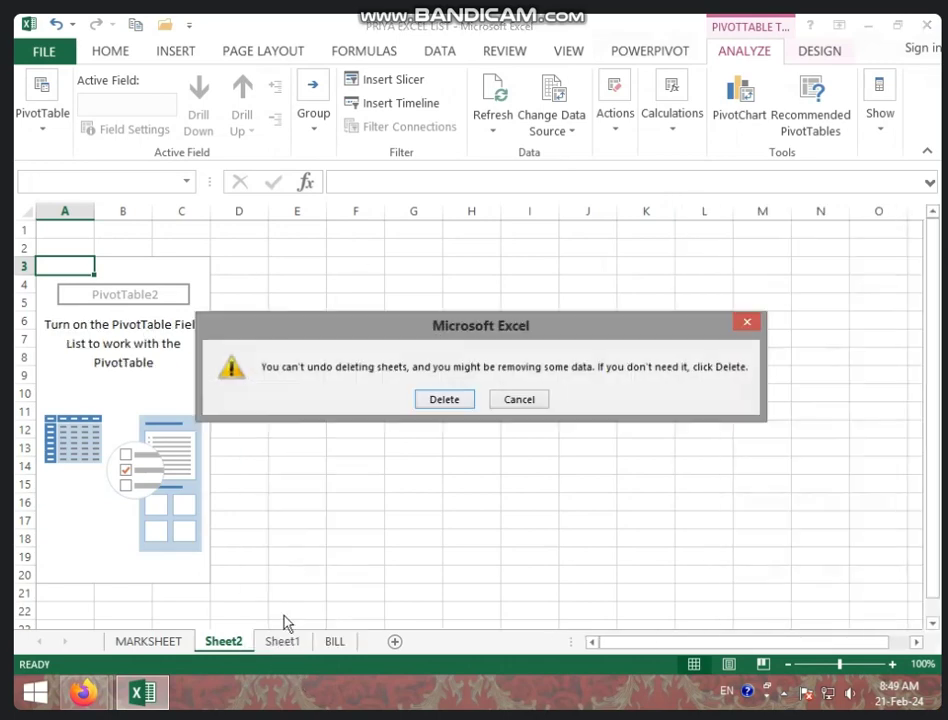
{"action": "left_click", "coordinate": [458, 402]}
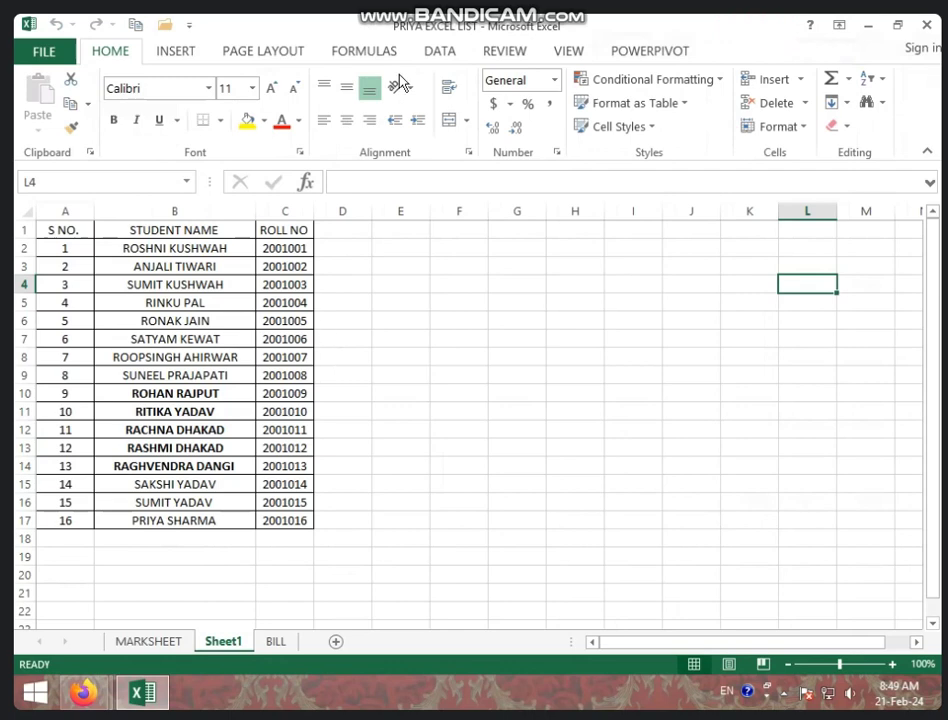
Add a new sheet and rename it 'fees slip'
{"action": "left_click", "coordinate": [182, 51]}
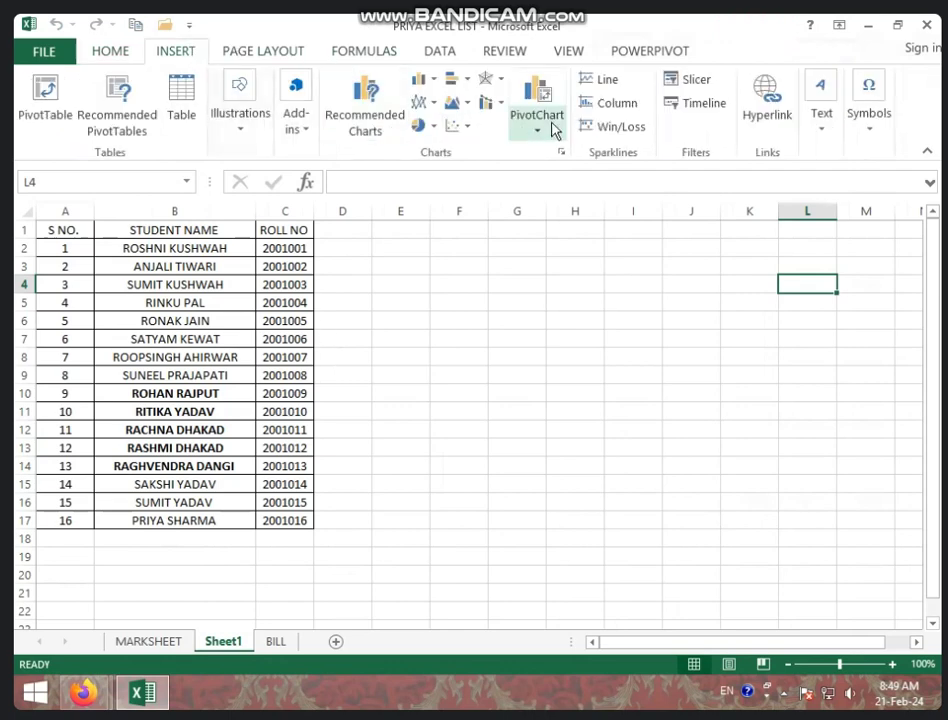
{"action": "left_click", "coordinate": [338, 643]}
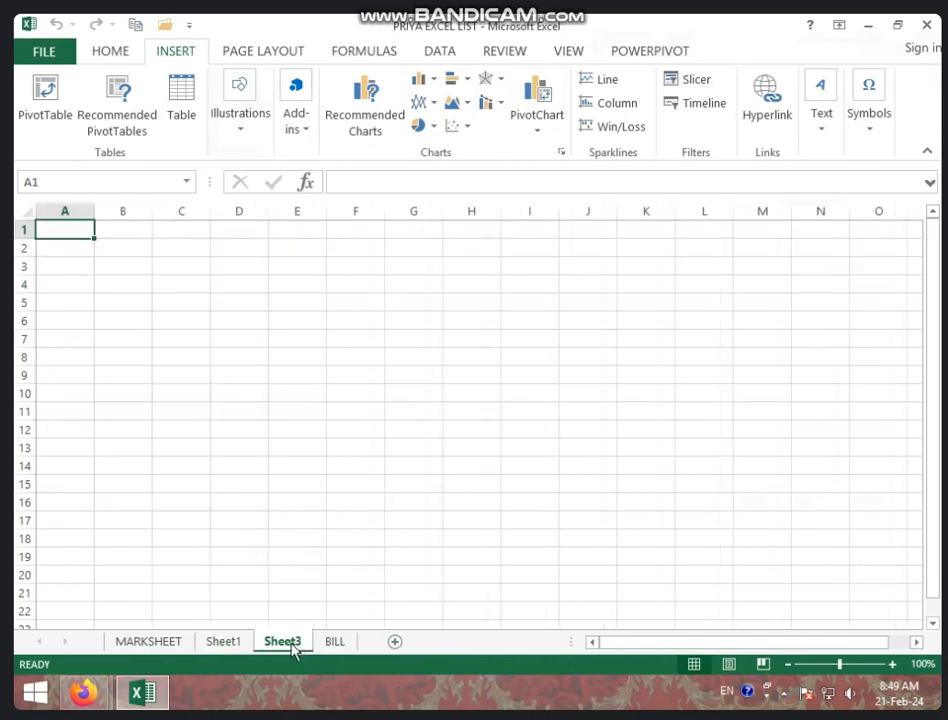
{"action": "right_click", "coordinate": [293, 648]}
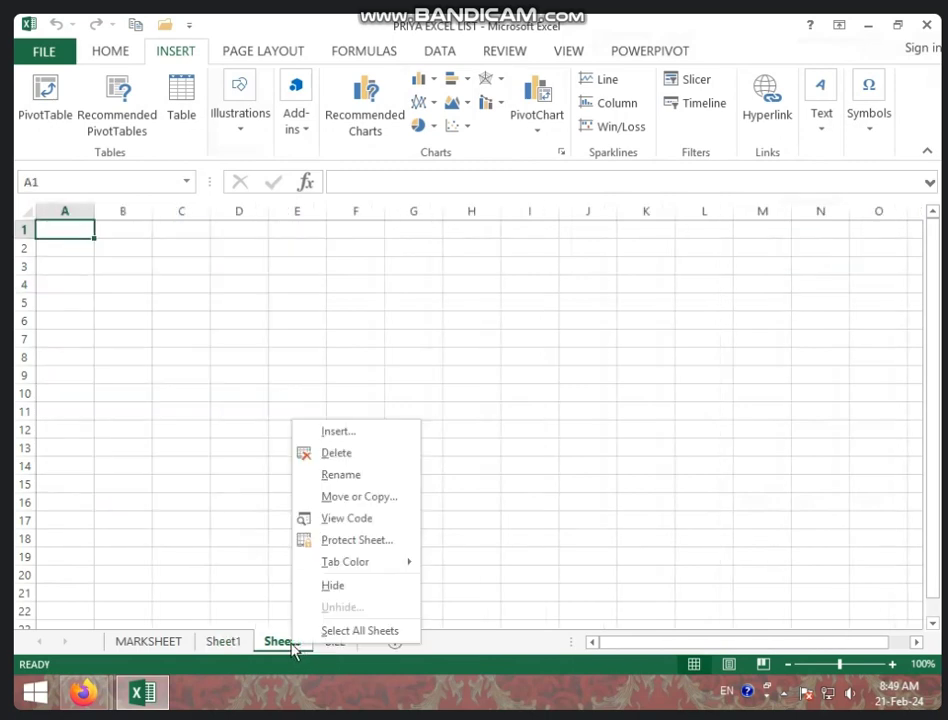
{"action": "left_click", "coordinate": [326, 453]}
{"action": "type", "text": "fe"}
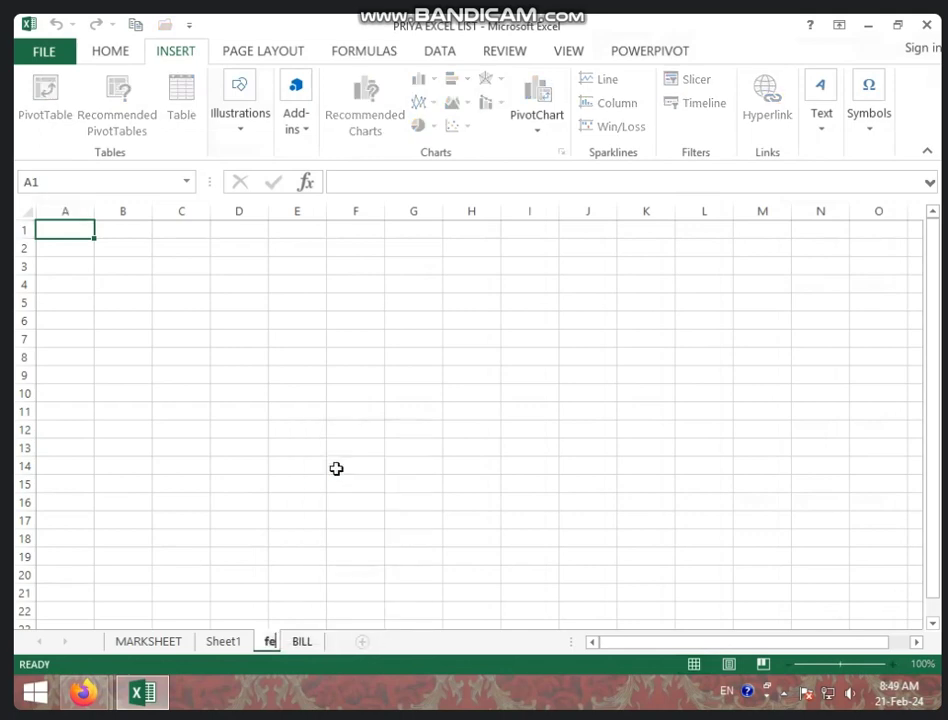
{"action": "type", "text": "es slip"}
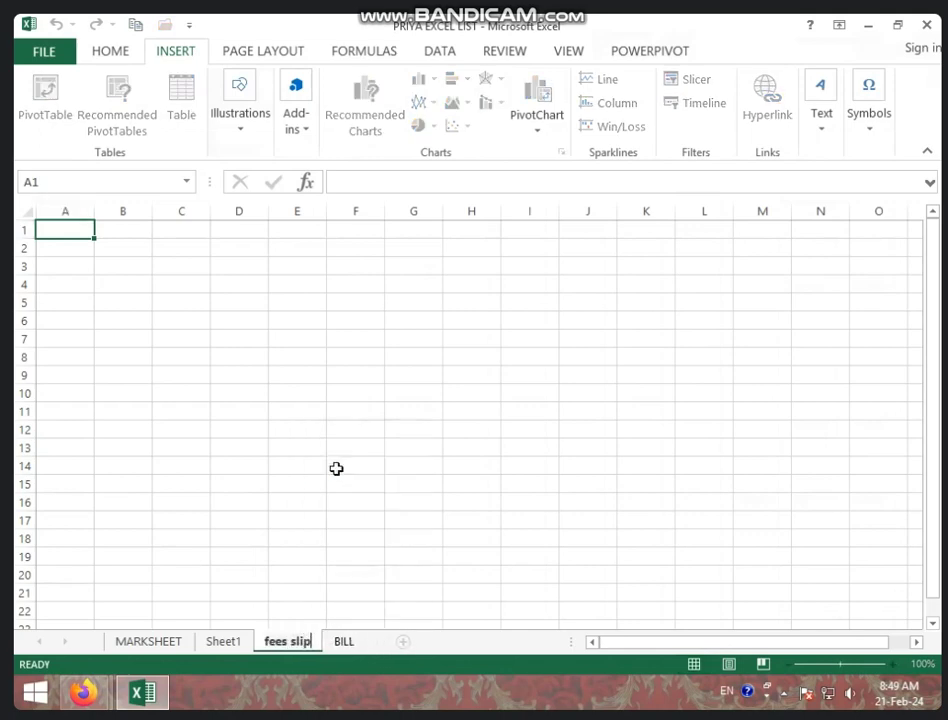
{"action": "left_click", "coordinate": [434, 428]}
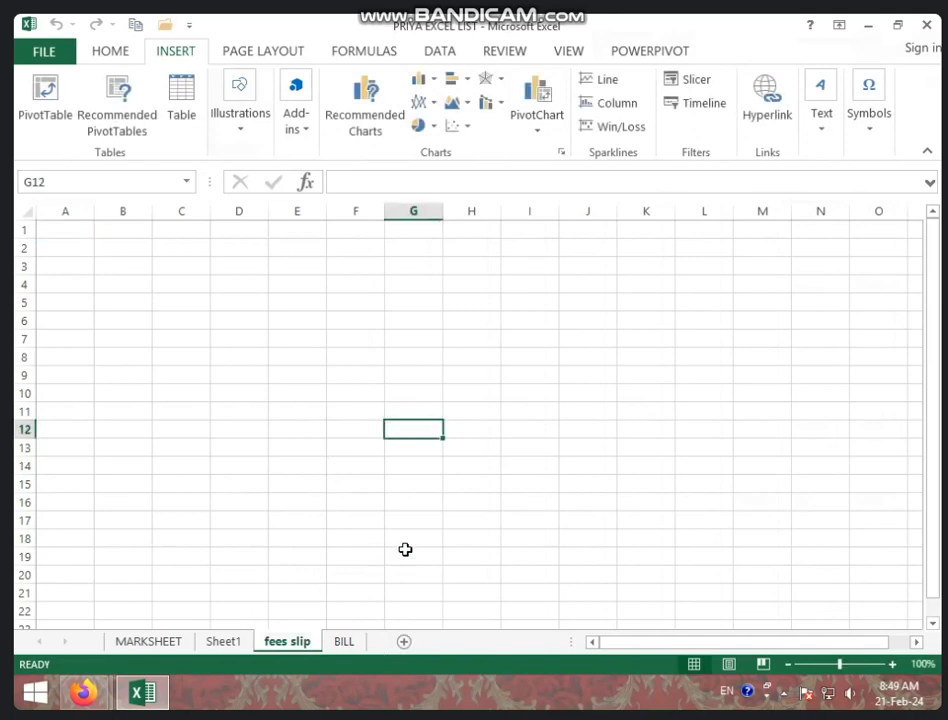
Merge and center rows 1, 2 and 3 each across columns A to J
{"action": "left_click_drag", "start_coordinate": [80, 229], "coordinate": [588, 221]}
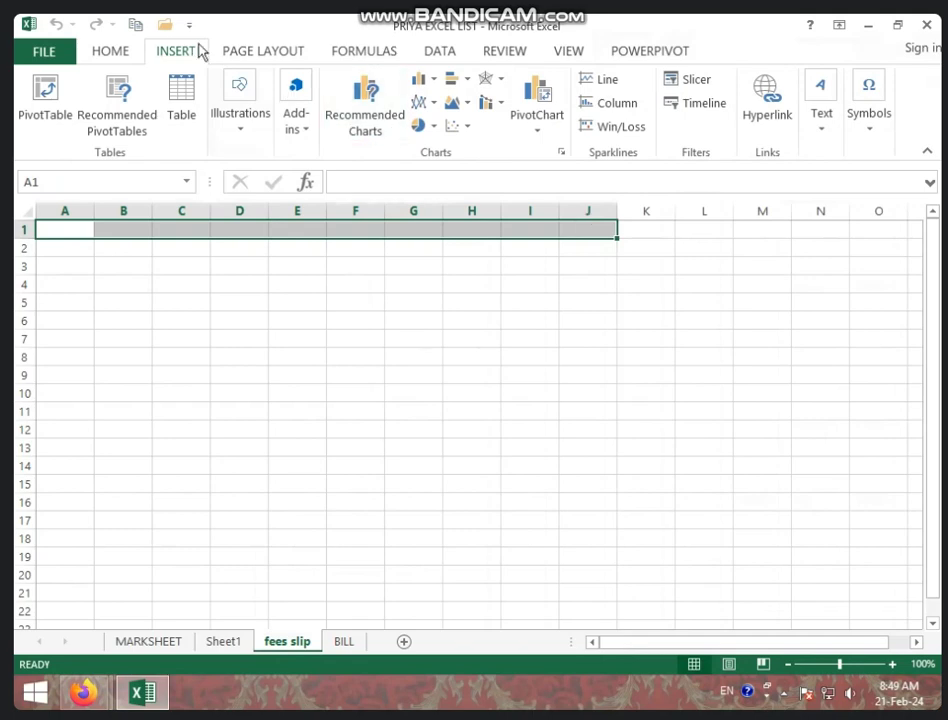
{"action": "left_click", "coordinate": [125, 52]}
{"action": "left_click", "coordinate": [449, 120]}
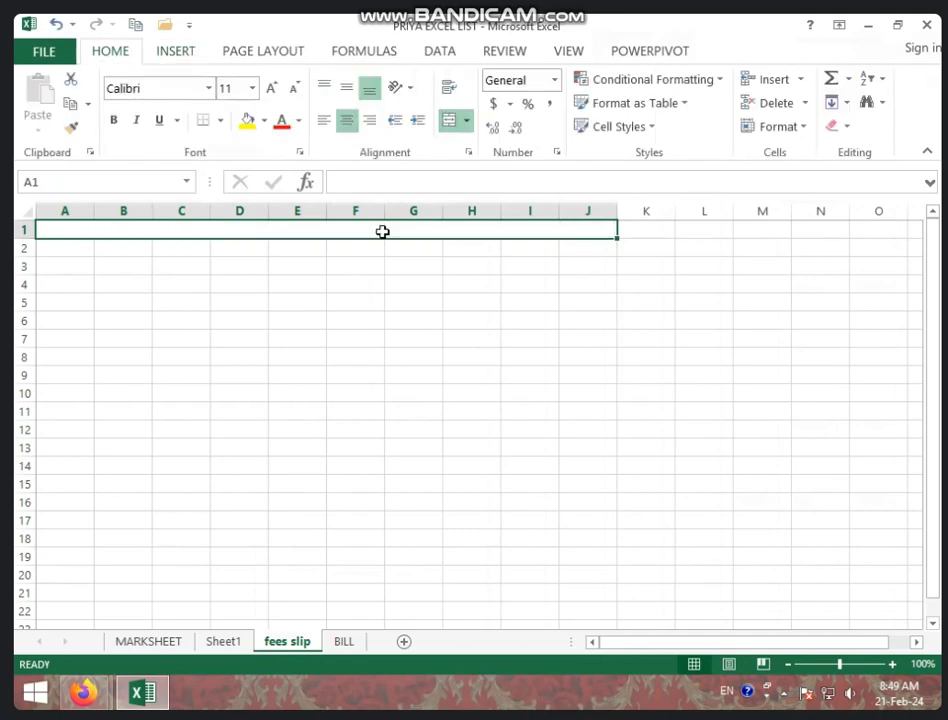
{"action": "left_click_drag", "start_coordinate": [80, 246], "coordinate": [578, 254]}
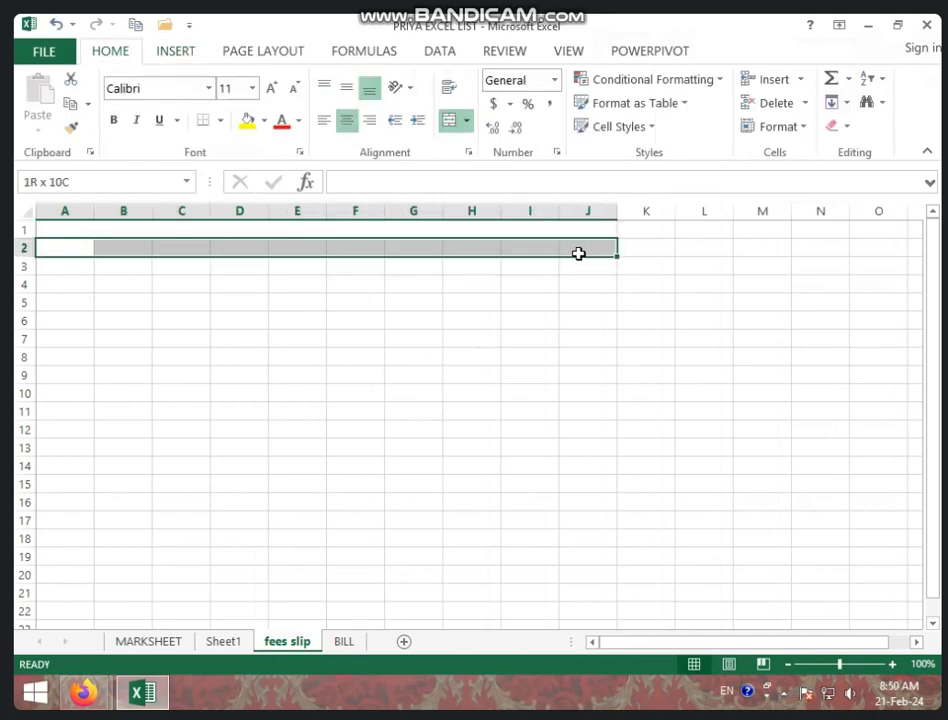
{"action": "left_click", "coordinate": [449, 120]}
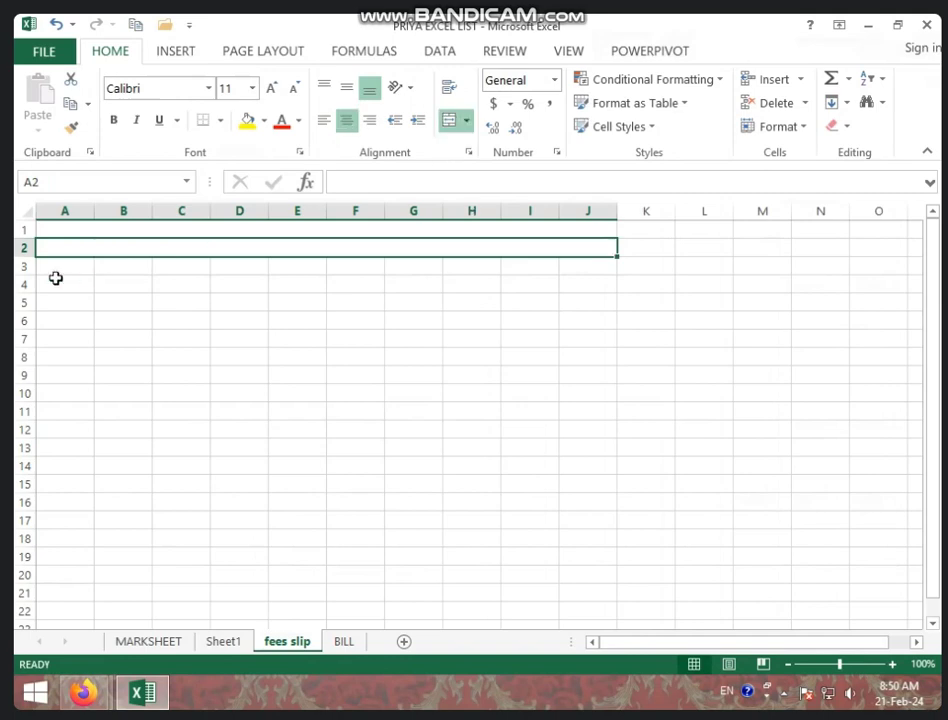
{"action": "left_click_drag", "start_coordinate": [64, 268], "coordinate": [569, 271]}
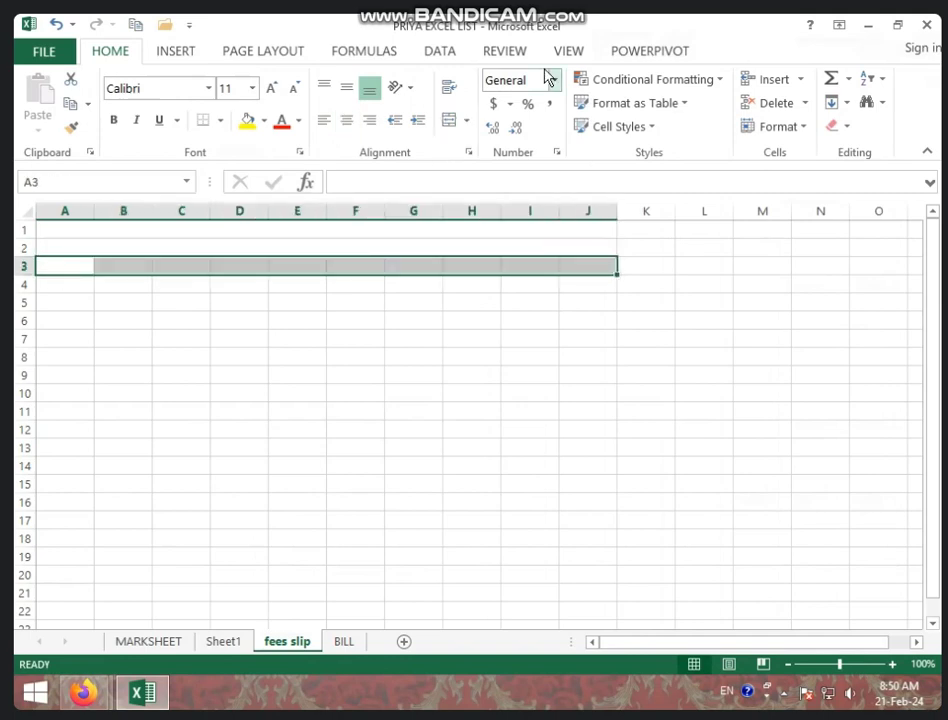
{"action": "left_click", "coordinate": [449, 120]}
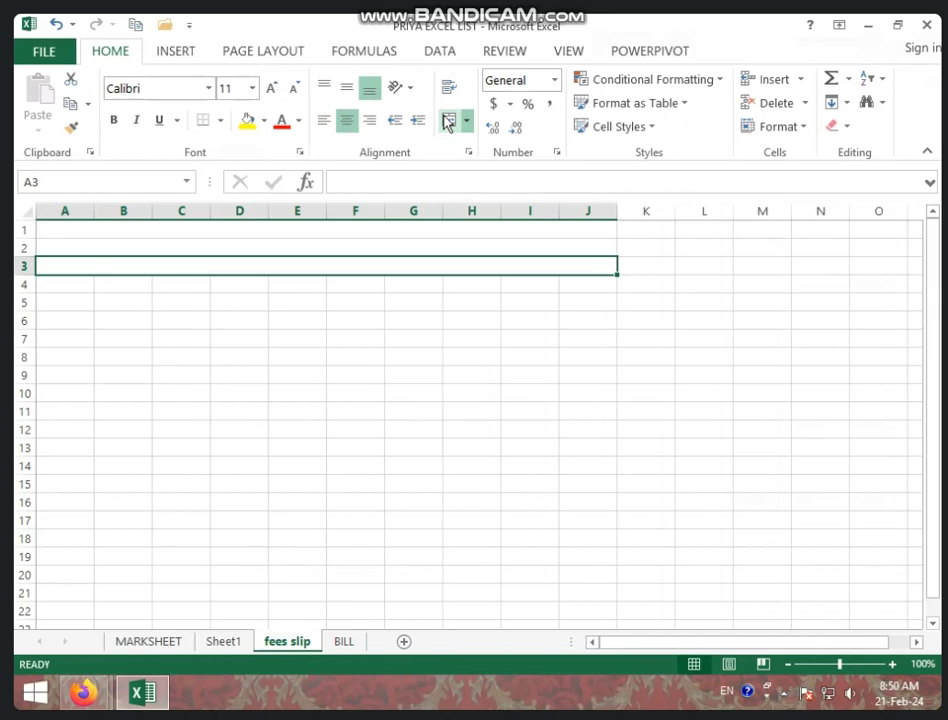
{"action": "left_click", "coordinate": [427, 316]}
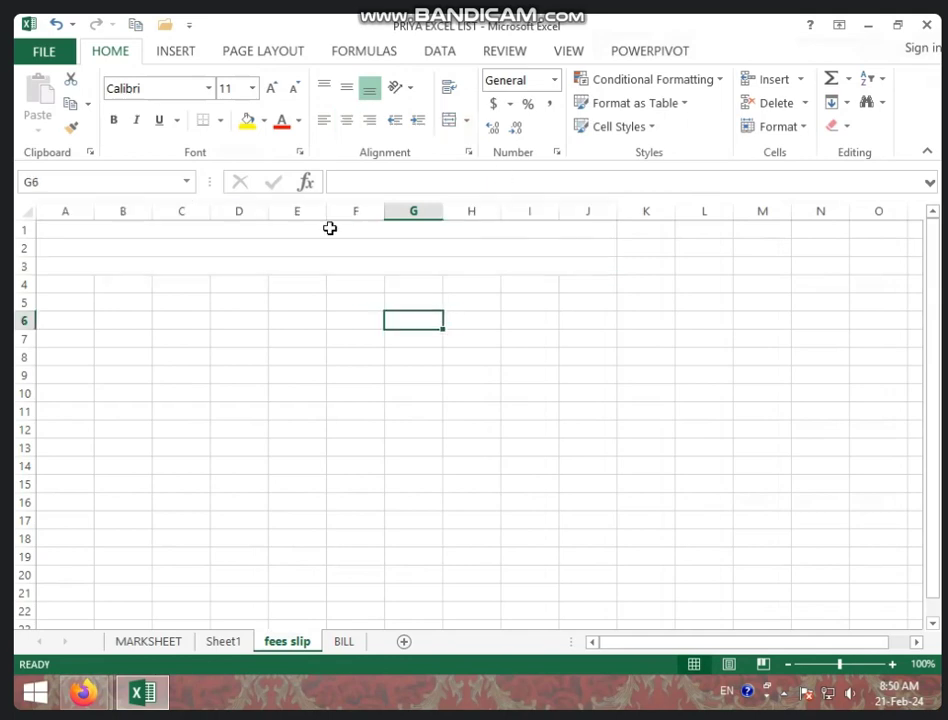
{"action": "left_click", "coordinate": [263, 229]}
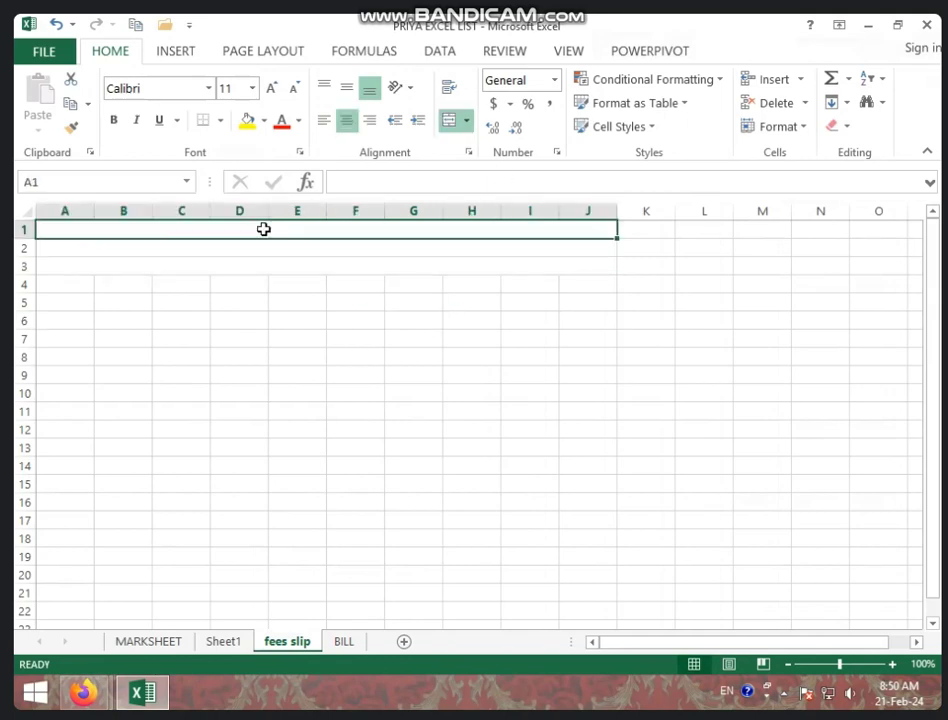
Type 'ISO 9001:2008 & 9001:2015 CERTIFIED' into merged A1, fixing the misspellings
{"action": "type", "text": "ISO"}
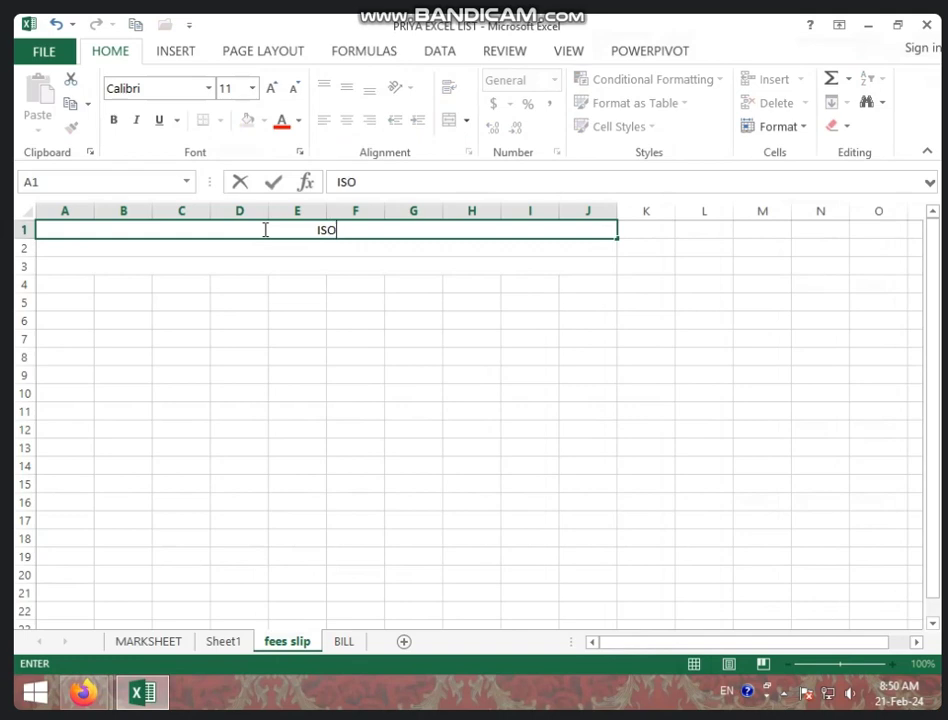
{"action": "type", "text": "CERTIF"}
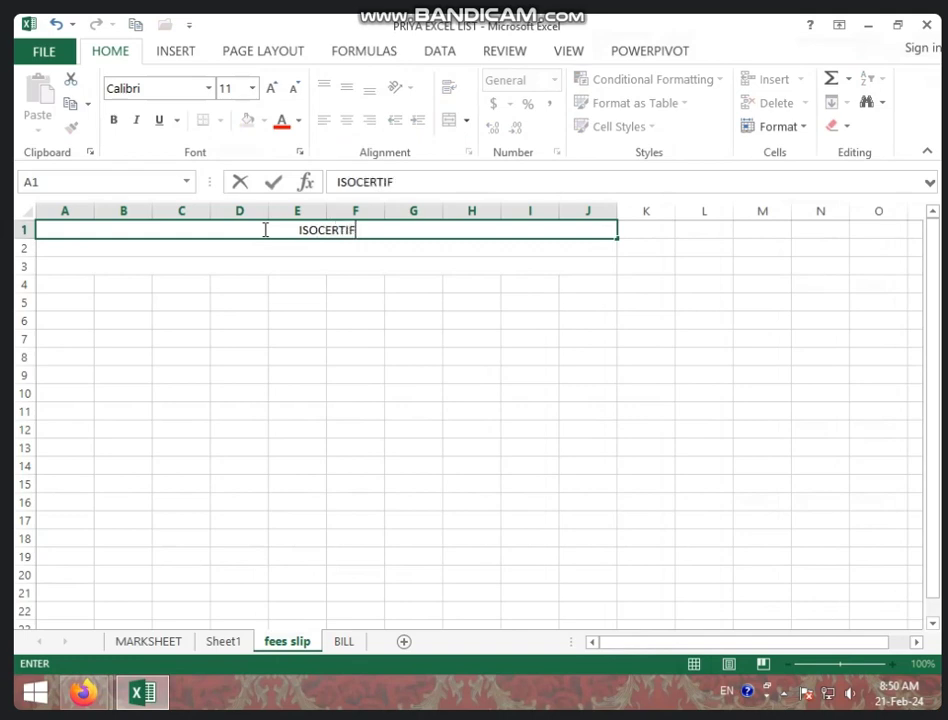
{"action": "type", "text": "IES"}
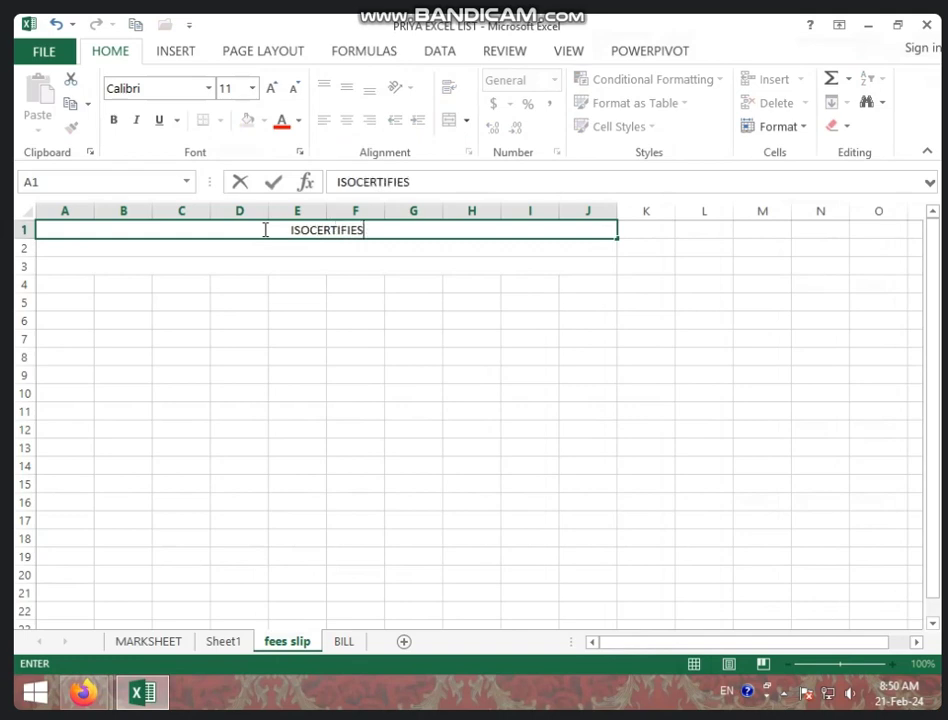
{"action": "key", "text": "BackSpace"}
{"action": "key", "text": "BackSpace"}
{"action": "key", "text": "BackSpace"}
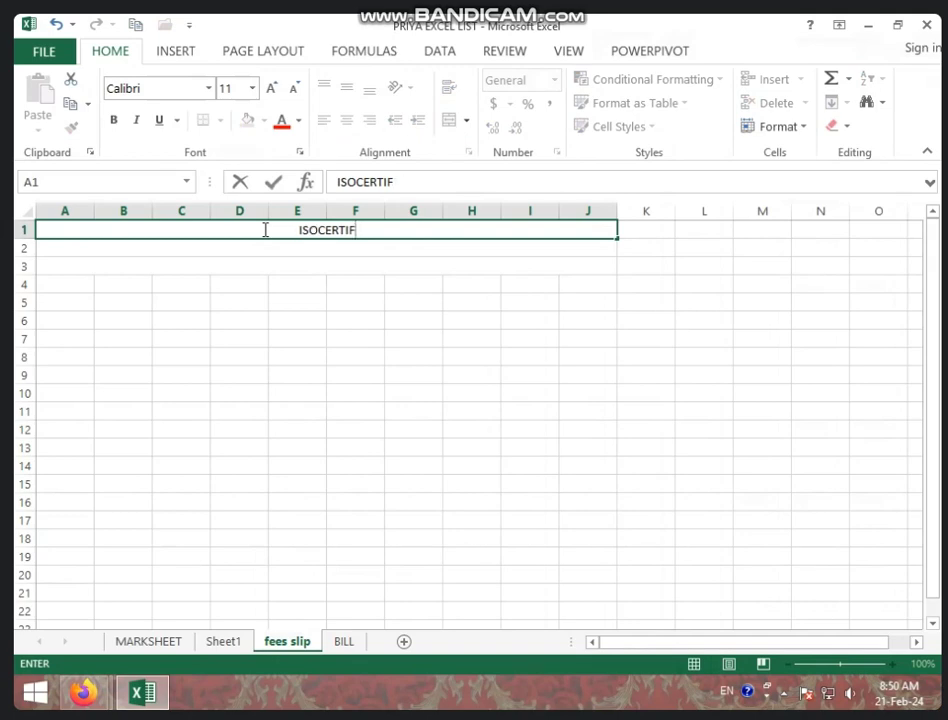
{"action": "key", "text": "BackSpace"}
{"action": "key", "text": "BackSpace"}
{"action": "key", "text": "BackSpace"}
{"action": "key", "text": "BackSpace"}
{"action": "key", "text": "BackSpace"}
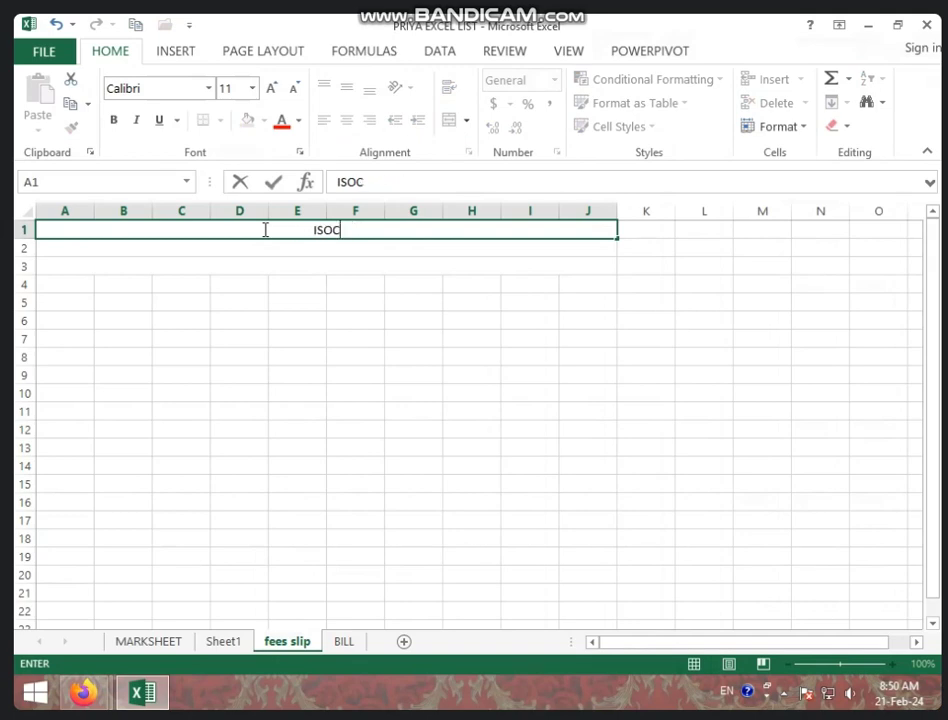
{"action": "key", "text": "BackSpace"}
{"action": "type", "text": "900"}
{"action": "type", "text": "1"}
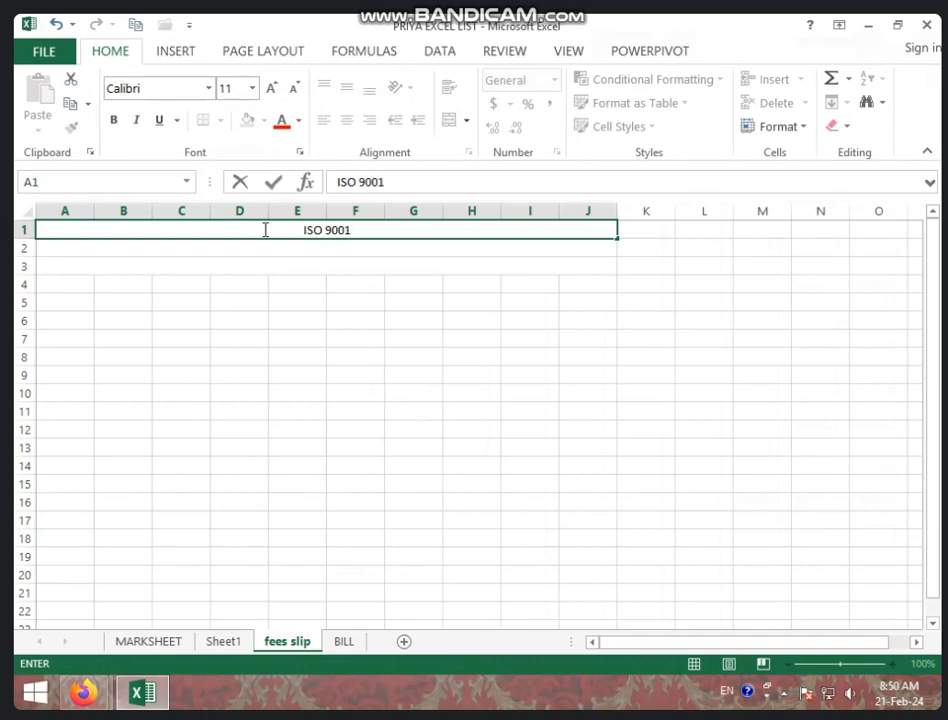
{"action": "type", "text": ":"}
{"action": "type", "text": "2008"}
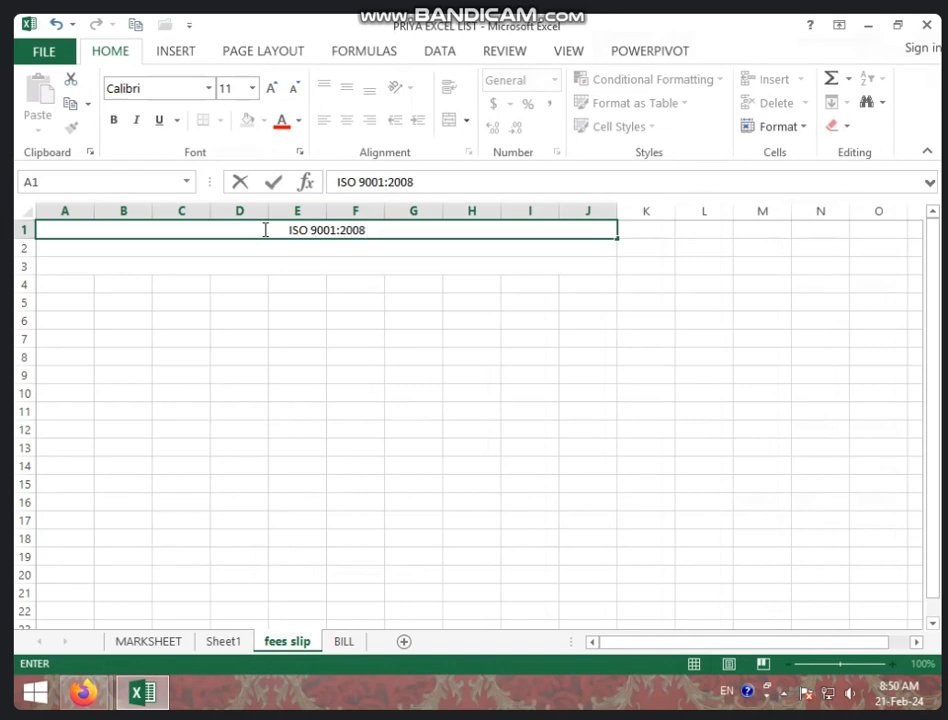
{"action": "type", "text": " &"}
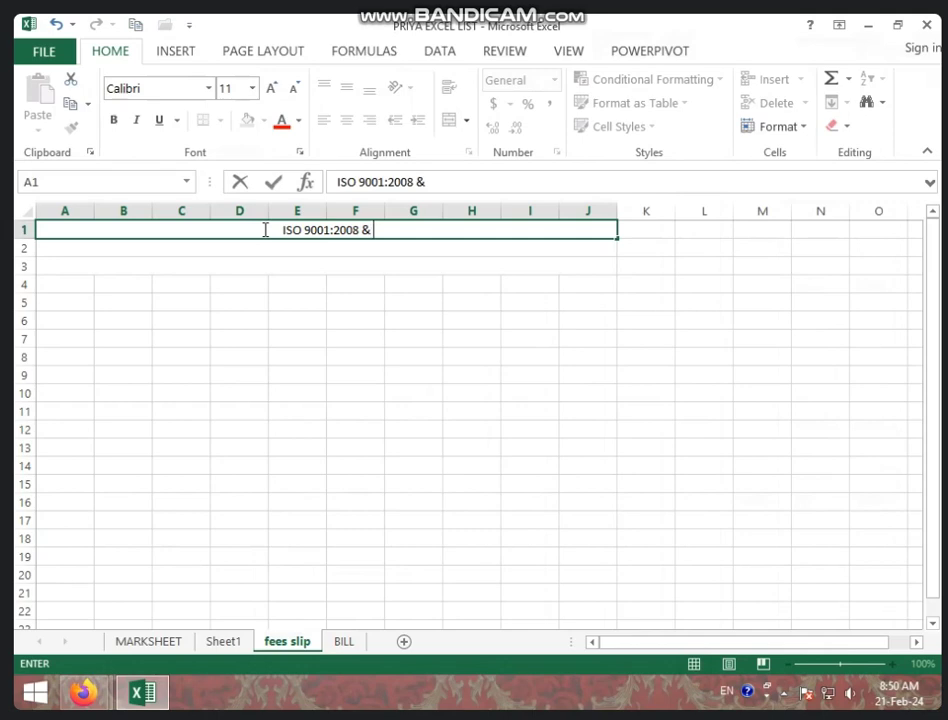
{"action": "type", "text": " 9001"}
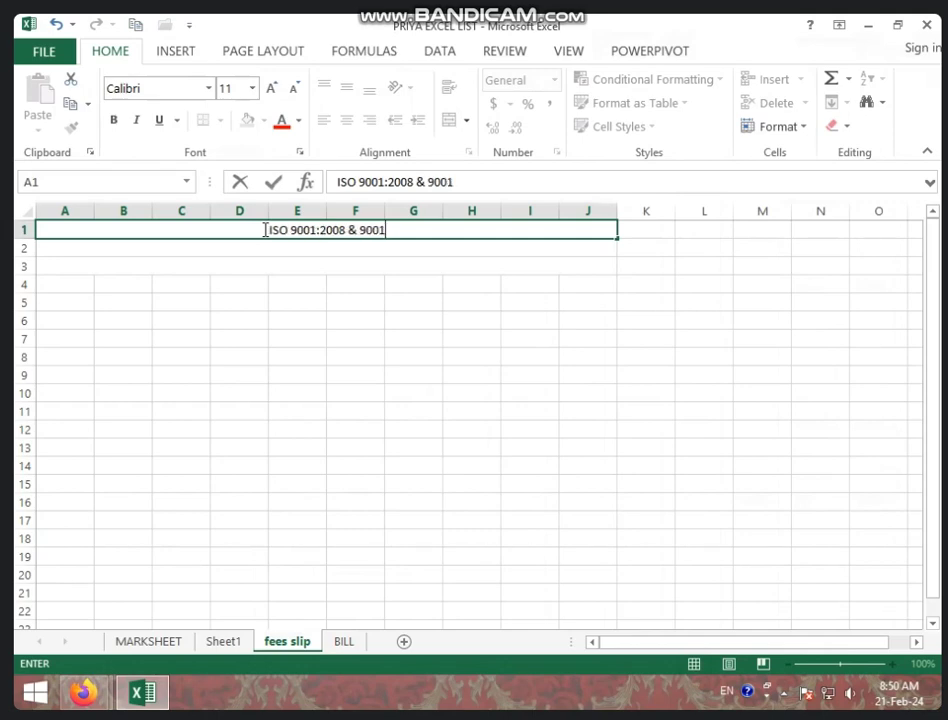
{"action": "type", "text": ":"}
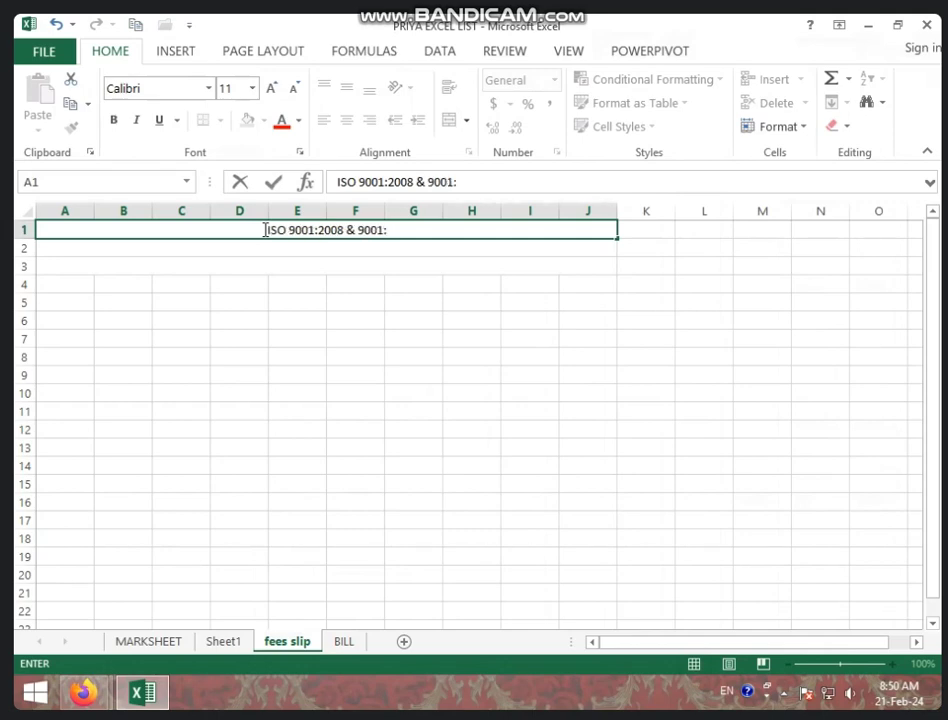
{"action": "type", "text": "20"}
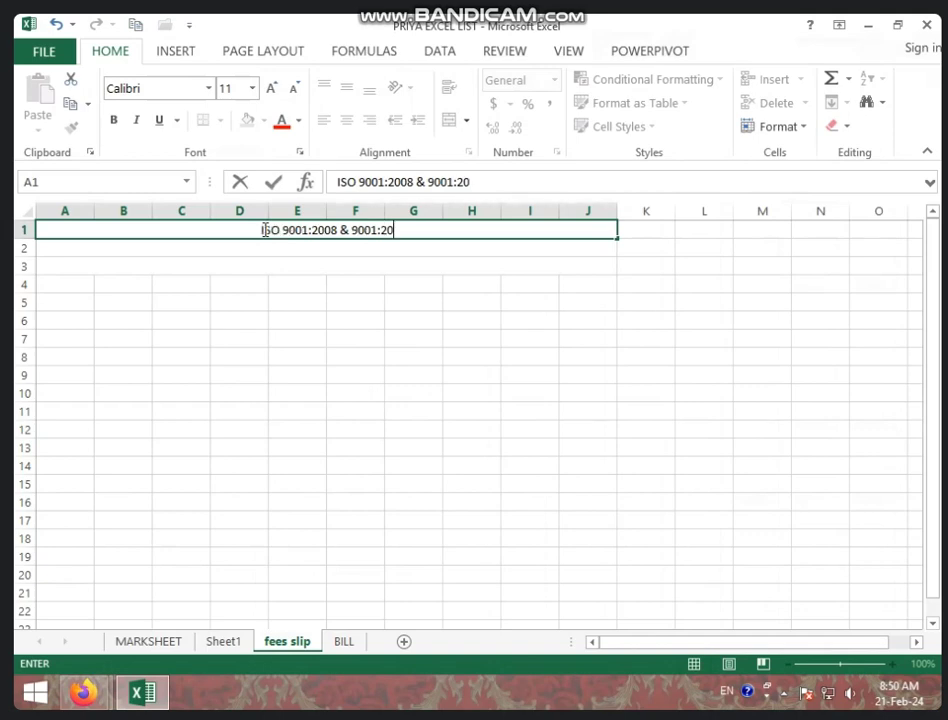
{"action": "type", "text": "15"}
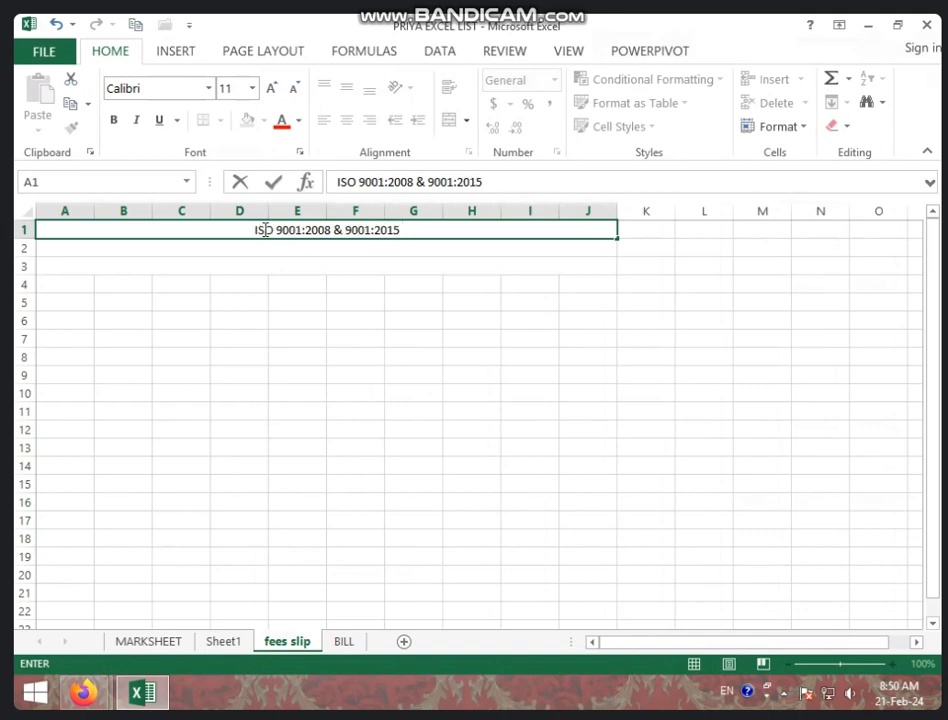
{"action": "type", "text": " CERTIFIE"}
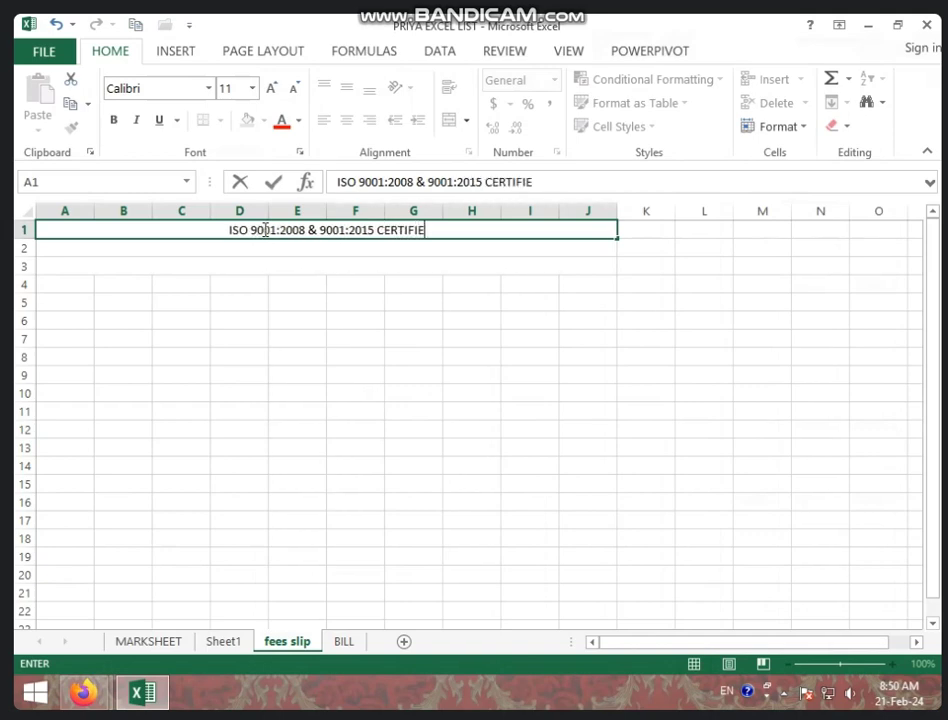
{"action": "type", "text": "S"}
{"action": "key", "text": "BackSpace"}
{"action": "type", "text": "D"}
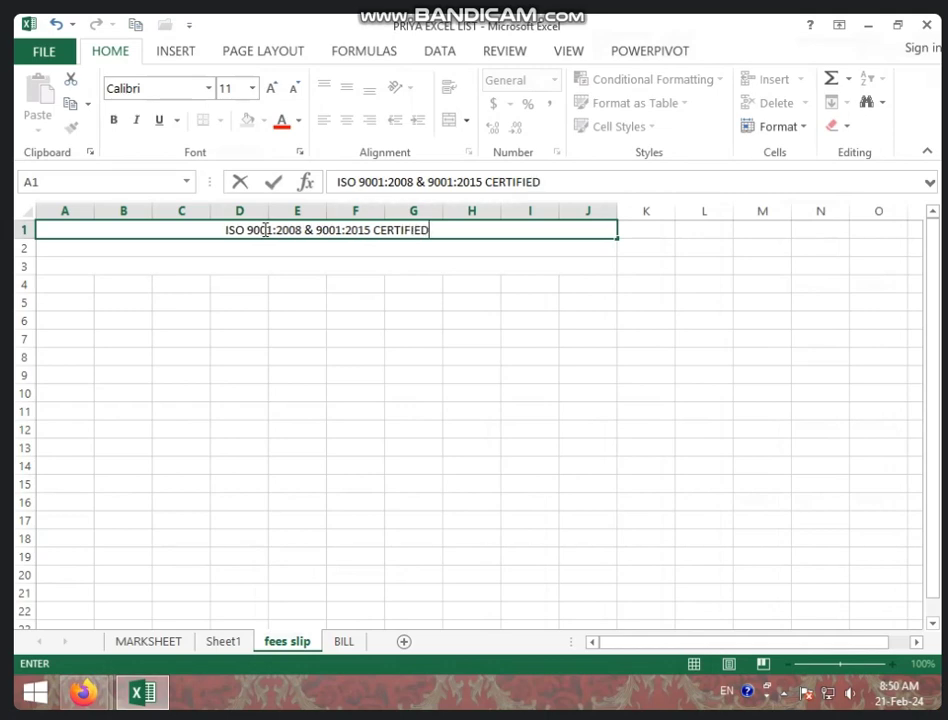
{"action": "key", "text": "Return"}
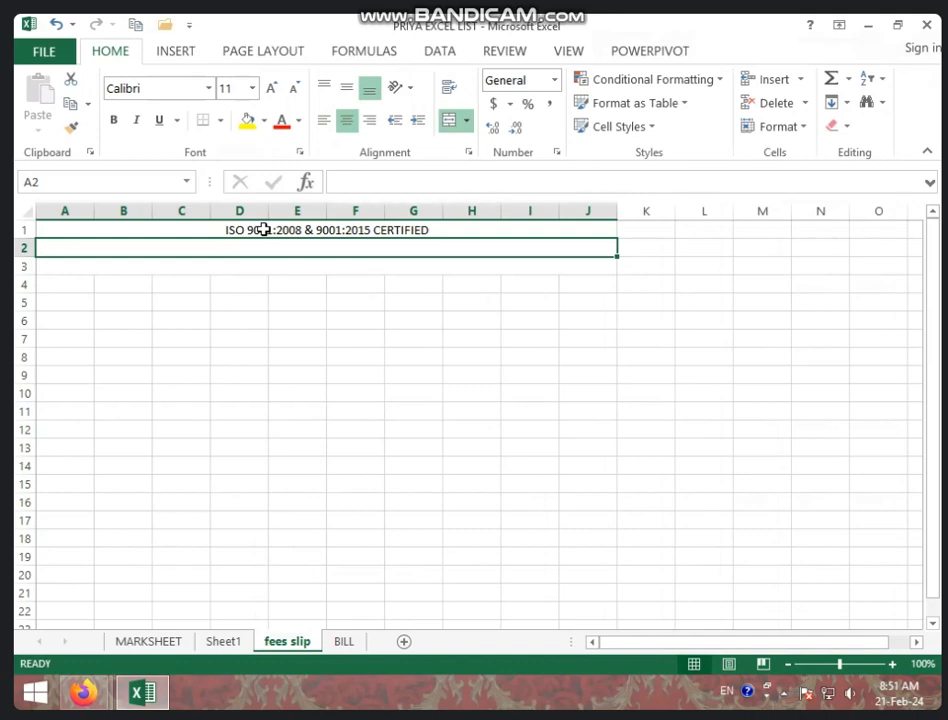
Enter 'ICIC COMPUTER CENTER' in row 2 and 'COURSE NAME- PGDCA MCU ( ENGLISH )' in row 3
{"action": "type", "text": "ICIC"}
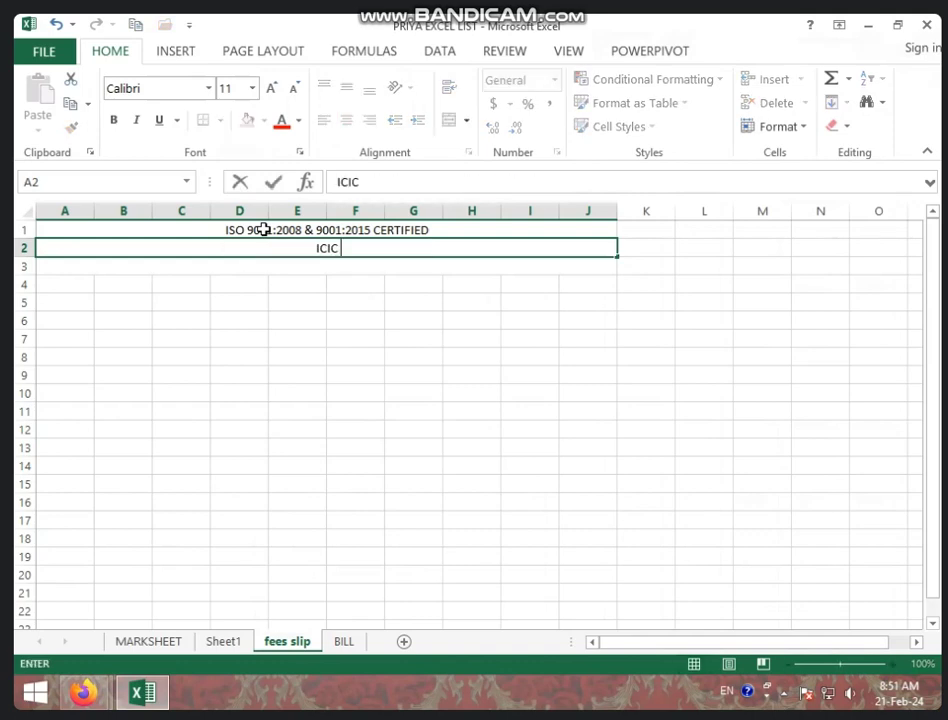
{"action": "type", "text": " COMPUTER"}
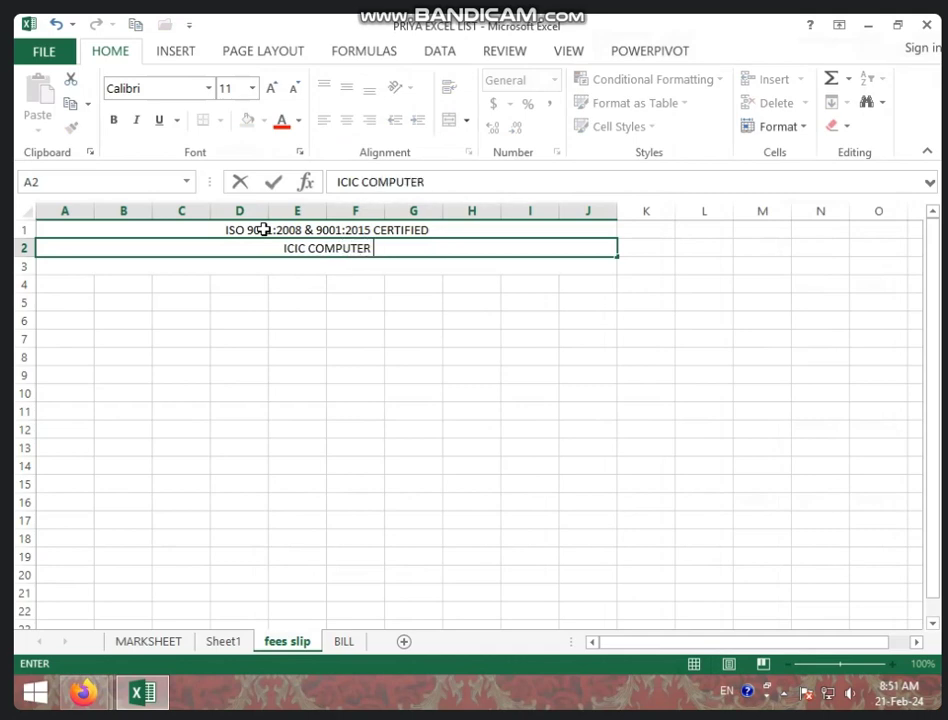
{"action": "type", "text": " CENTER"}
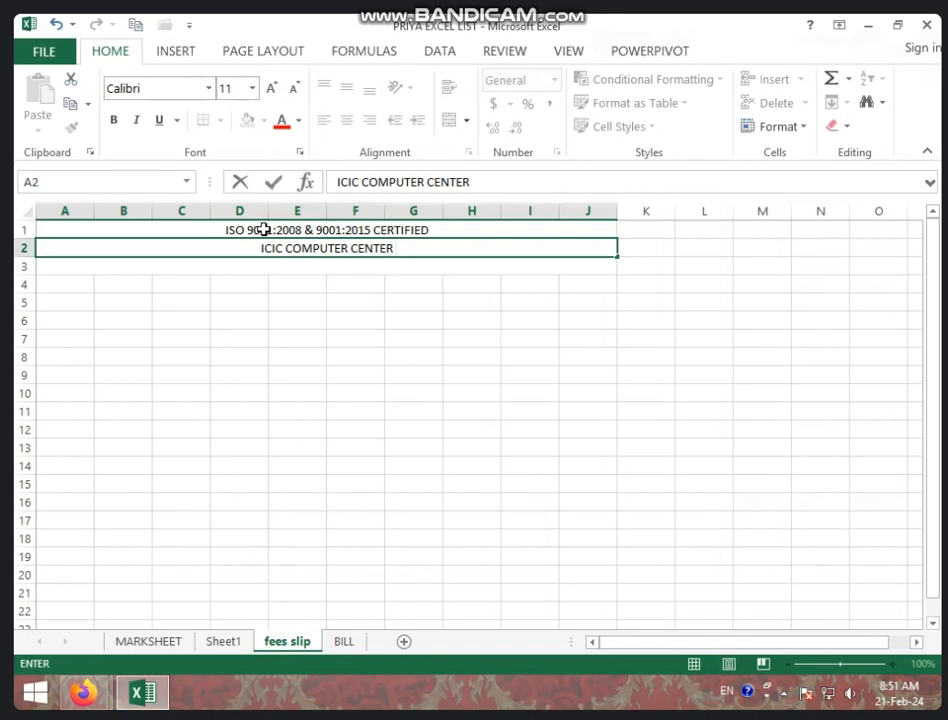
{"action": "key", "text": "Return"}
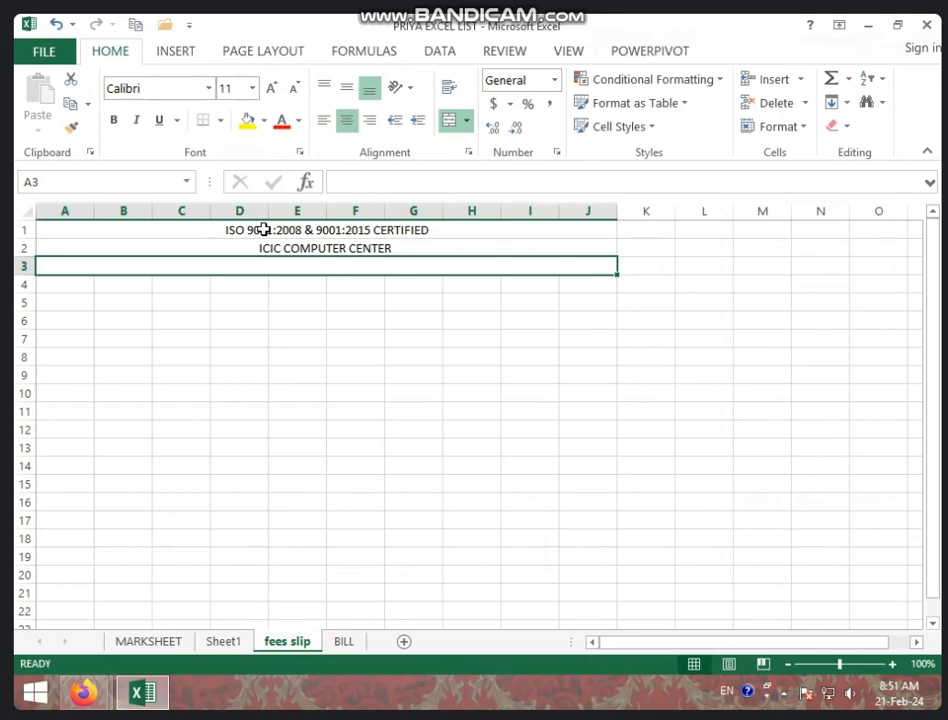
{"action": "type", "text": "COU"}
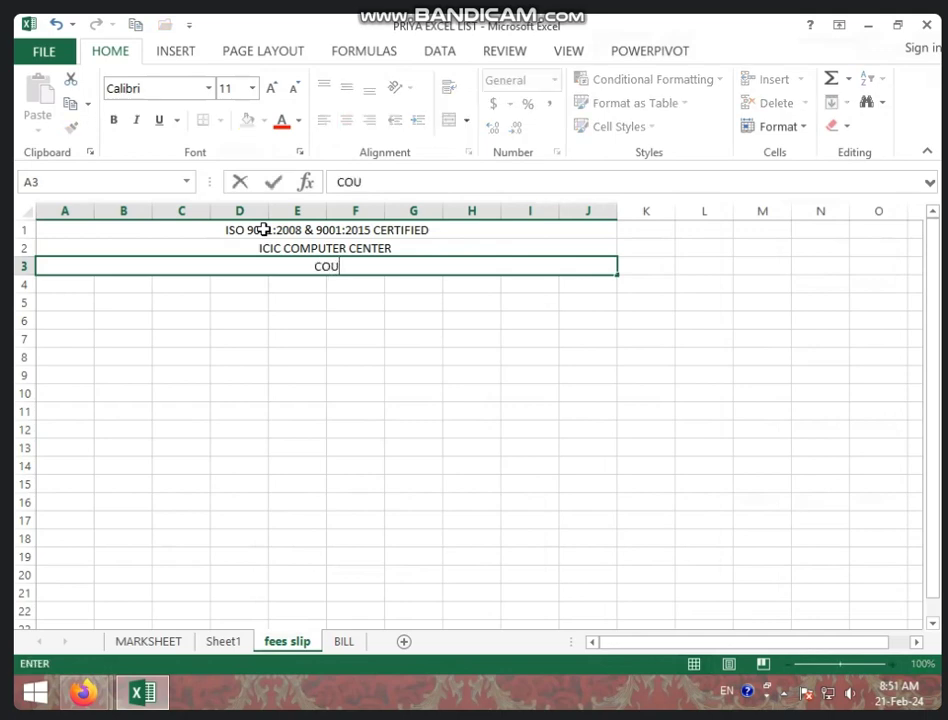
{"action": "type", "text": "RSE"}
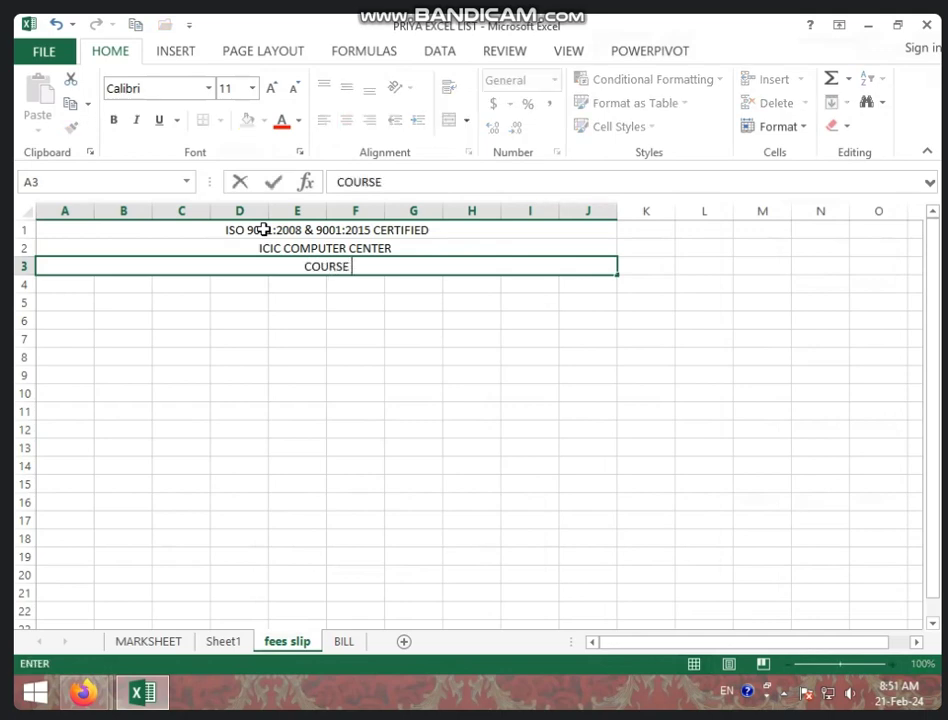
{"action": "type", "text": " NAME- P"}
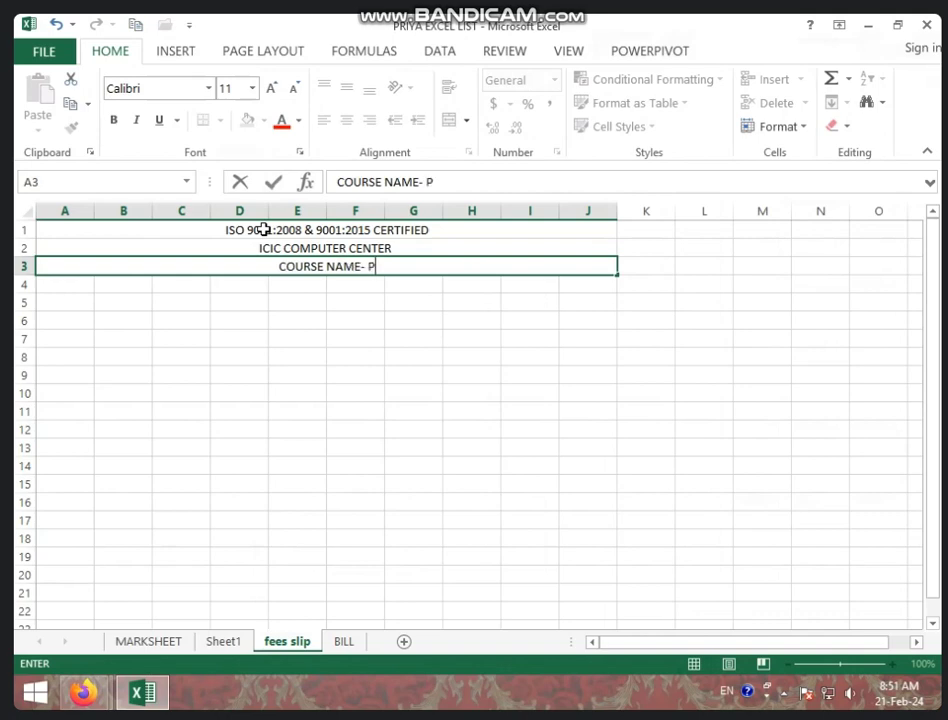
{"action": "type", "text": "GDCA"}
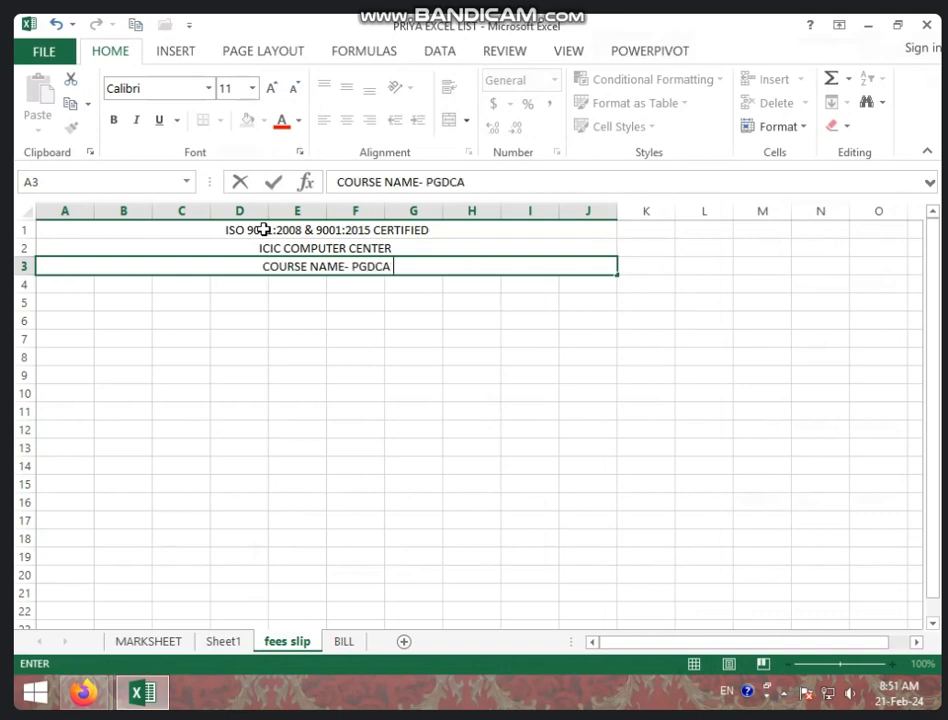
{"action": "type", "text": " MCU ("}
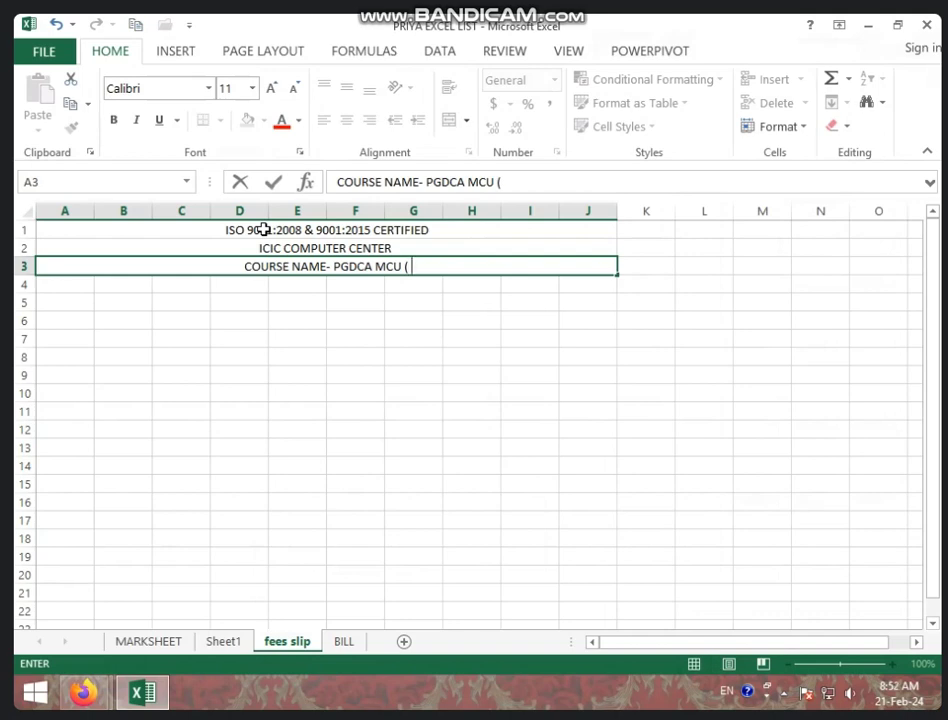
{"action": "type", "text": "ENGLI"}
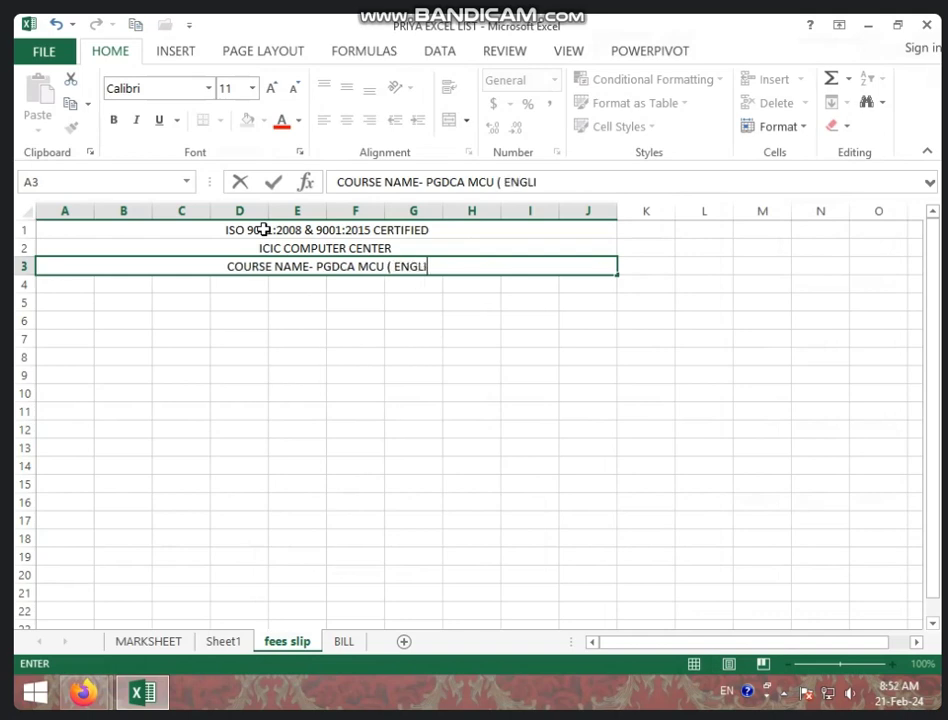
{"action": "type", "text": "SH )"}
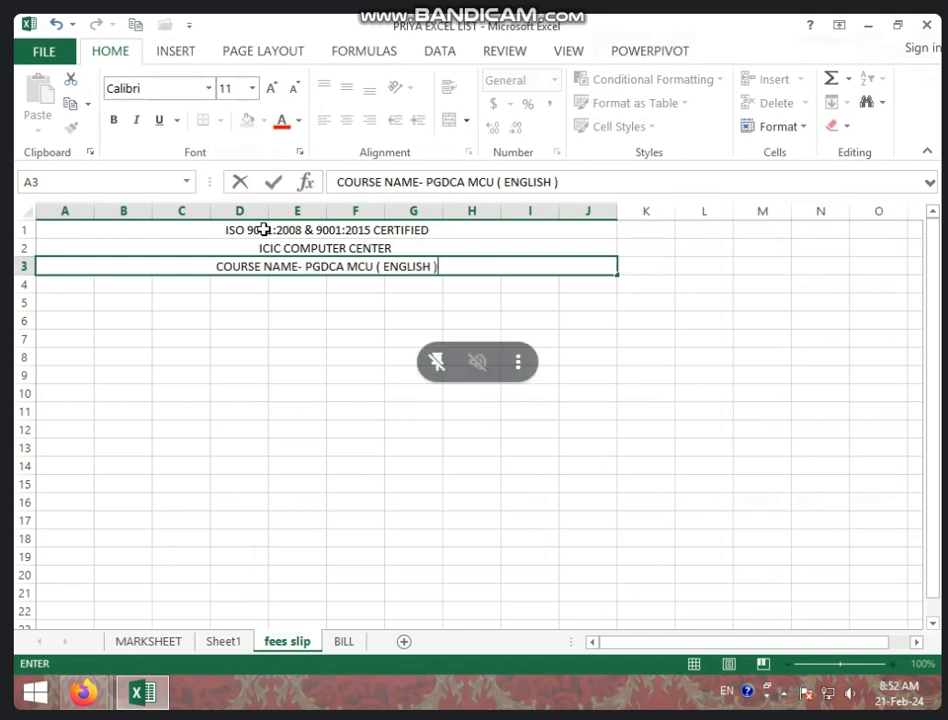
Merge A4:B7 and I4:J7 into single boxes on either side of the field area
{"action": "left_click_drag", "start_coordinate": [63, 289], "coordinate": [110, 341]}
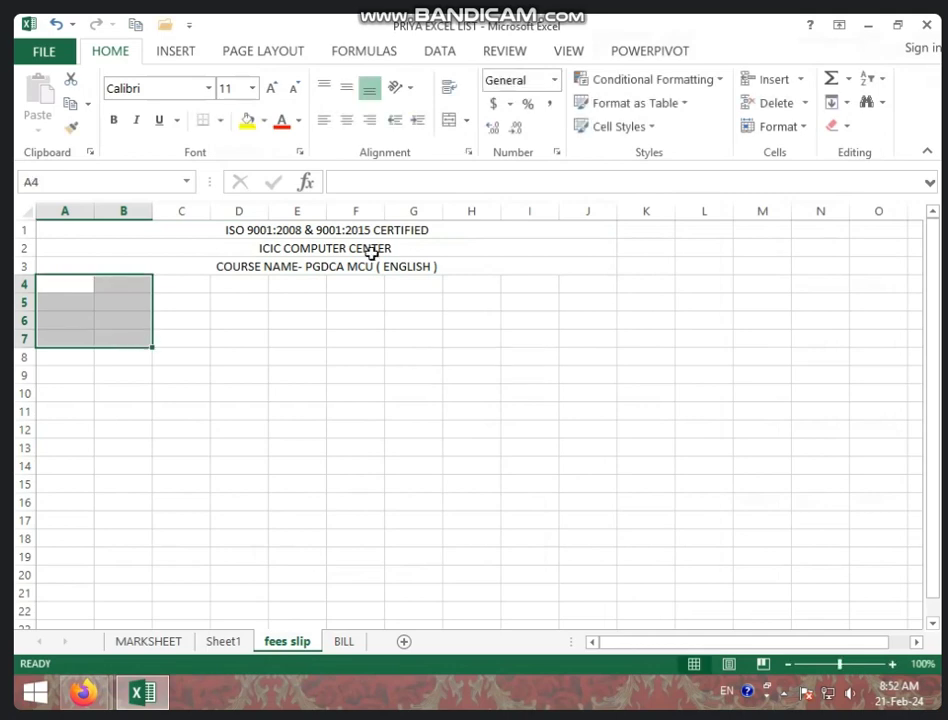
{"action": "left_click", "coordinate": [459, 131]}
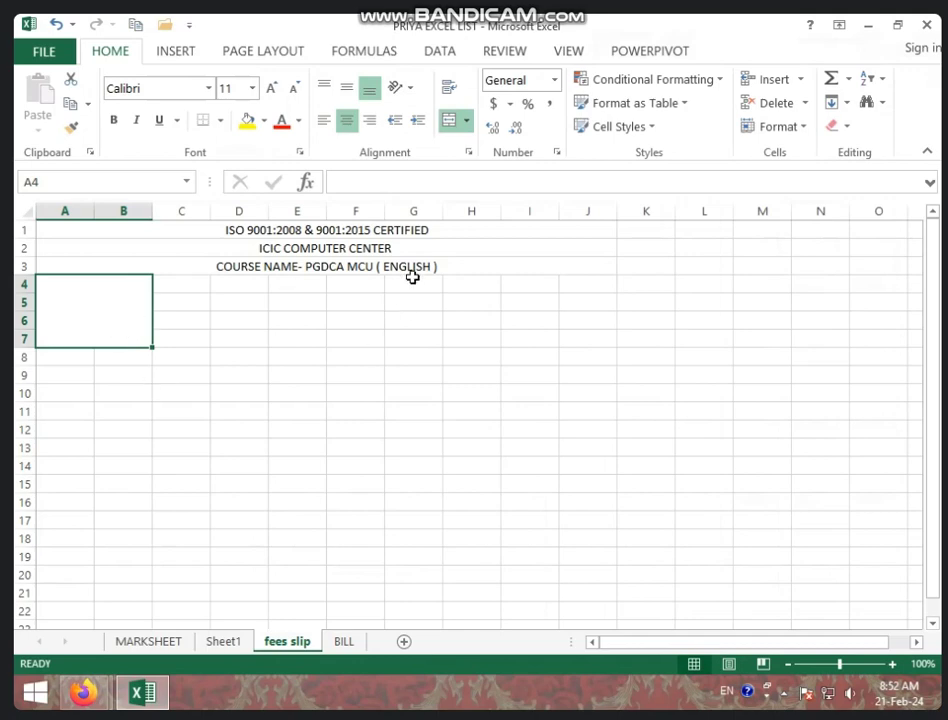
{"action": "left_click", "coordinate": [530, 284]}
{"action": "left_click", "coordinate": [565, 286]}
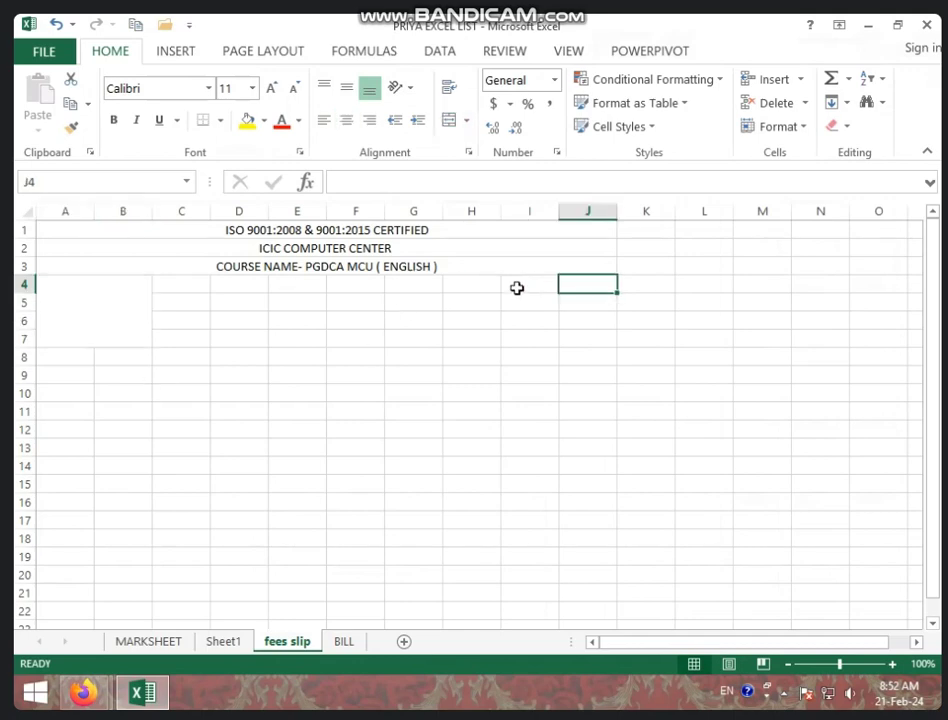
{"action": "mouse_move", "coordinate": [516, 286]}
{"action": "left_mouse_down"}
{"action": "mouse_move", "coordinate": [561, 349]}
{"action": "mouse_move", "coordinate": [582, 340]}
{"action": "left_mouse_up"}
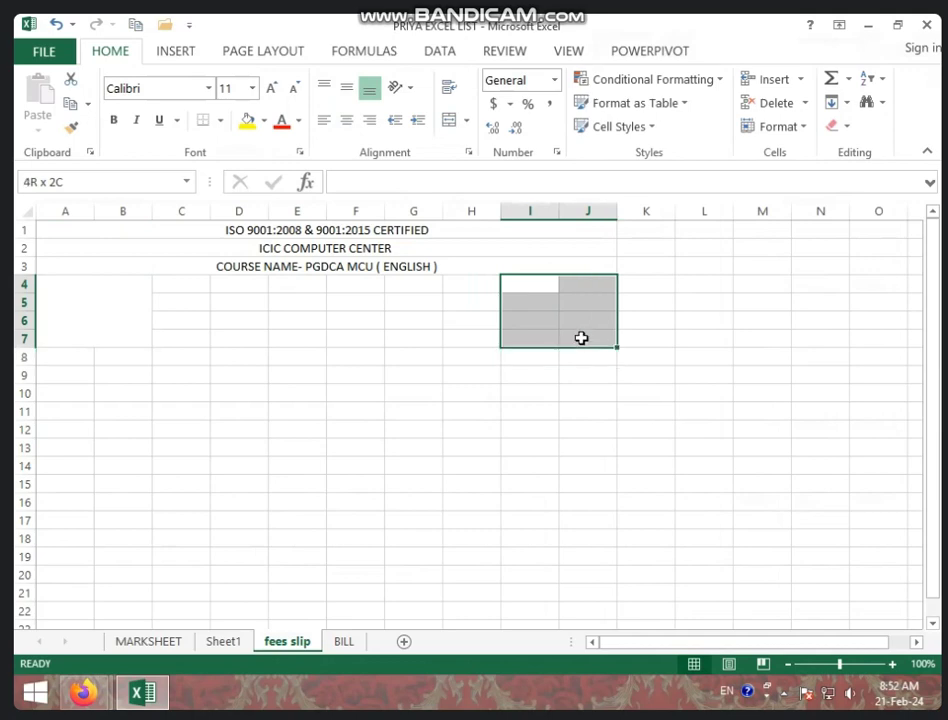
{"action": "left_click", "coordinate": [449, 122]}
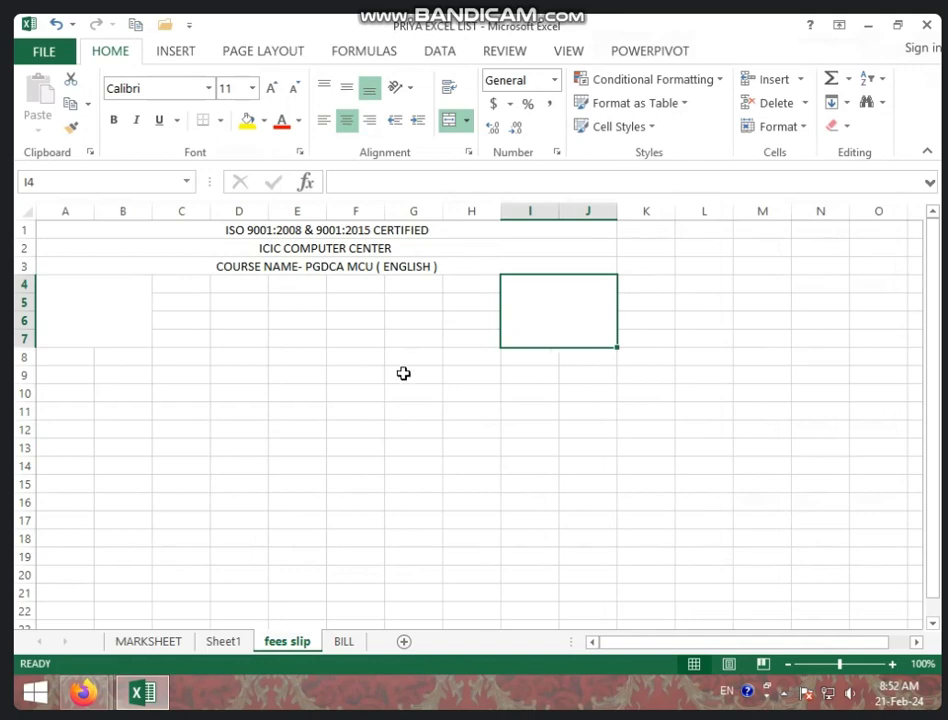
{"action": "left_click", "coordinate": [183, 280]}
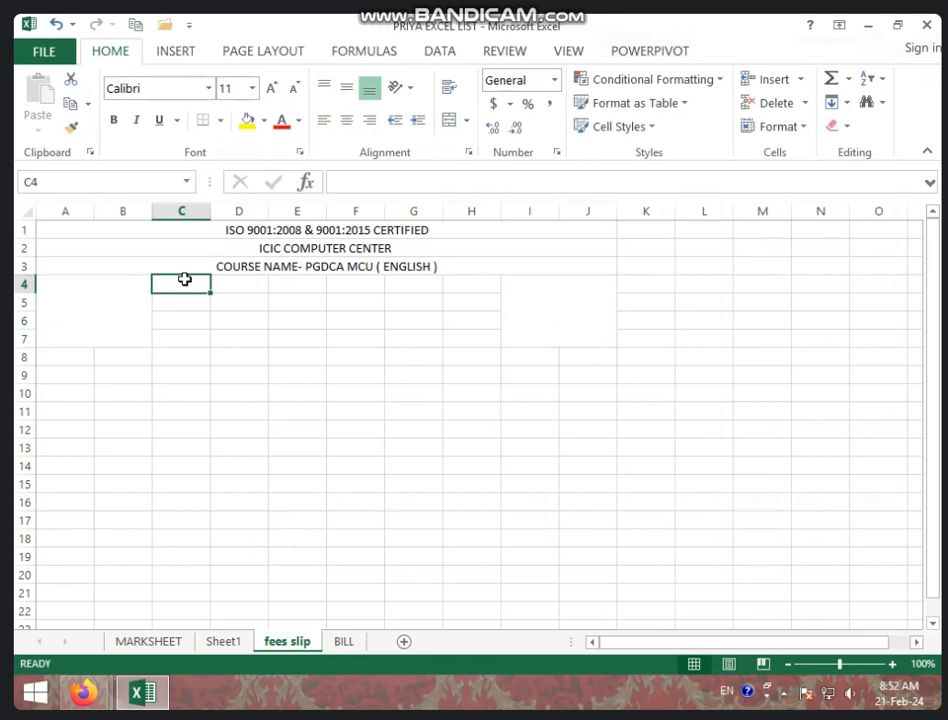
Enter NAME in C4 and merge and centre C4:D4, C5:D5, C6:D6 and C7:D7
{"action": "type", "text": "NAME"}
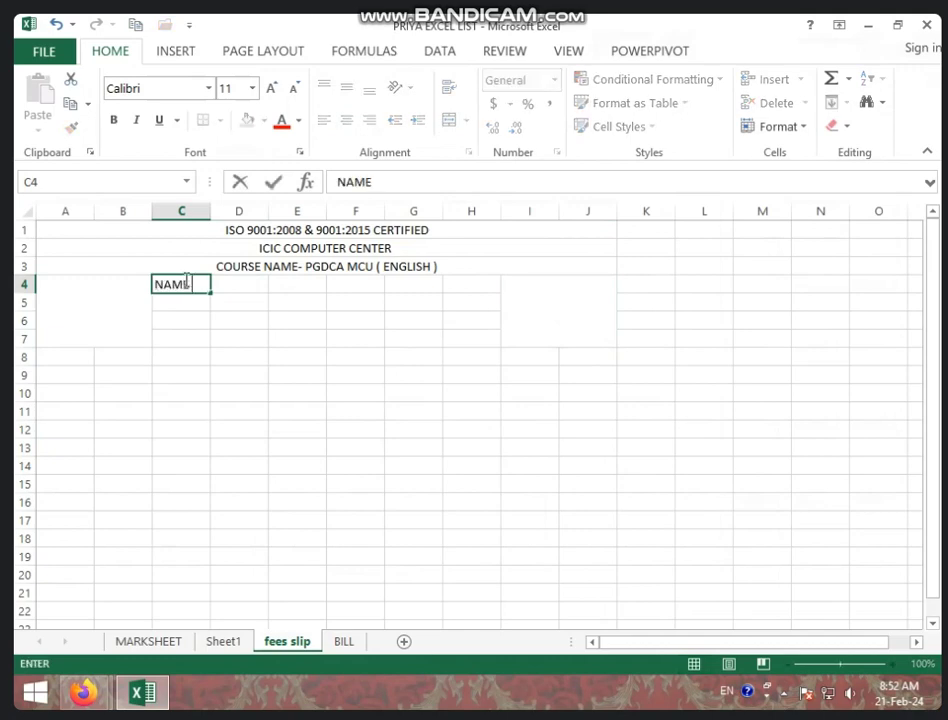
{"action": "left_click", "coordinate": [199, 357]}
{"action": "left_click_drag", "start_coordinate": [195, 283], "coordinate": [219, 284]}
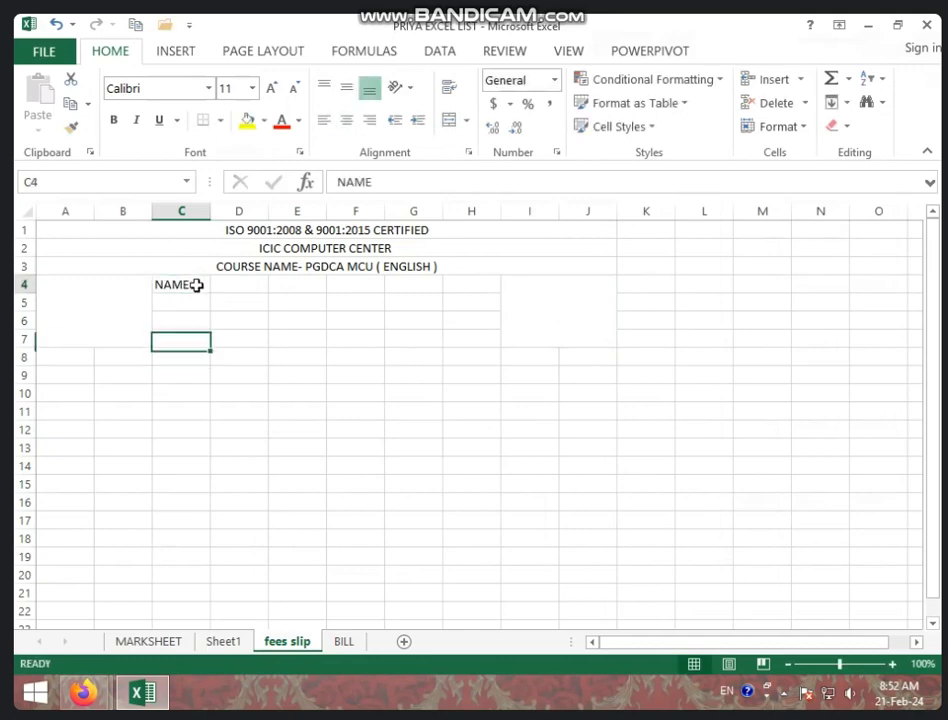
{"action": "left_click", "coordinate": [446, 127]}
{"action": "mouse_move", "coordinate": [197, 300]}
{"action": "left_mouse_down"}
{"action": "mouse_move", "coordinate": [218, 300]}
{"action": "mouse_move", "coordinate": [228, 337]}
{"action": "left_mouse_up"}
{"action": "left_click", "coordinate": [449, 120]}
{"action": "left_click", "coordinate": [449, 120]}
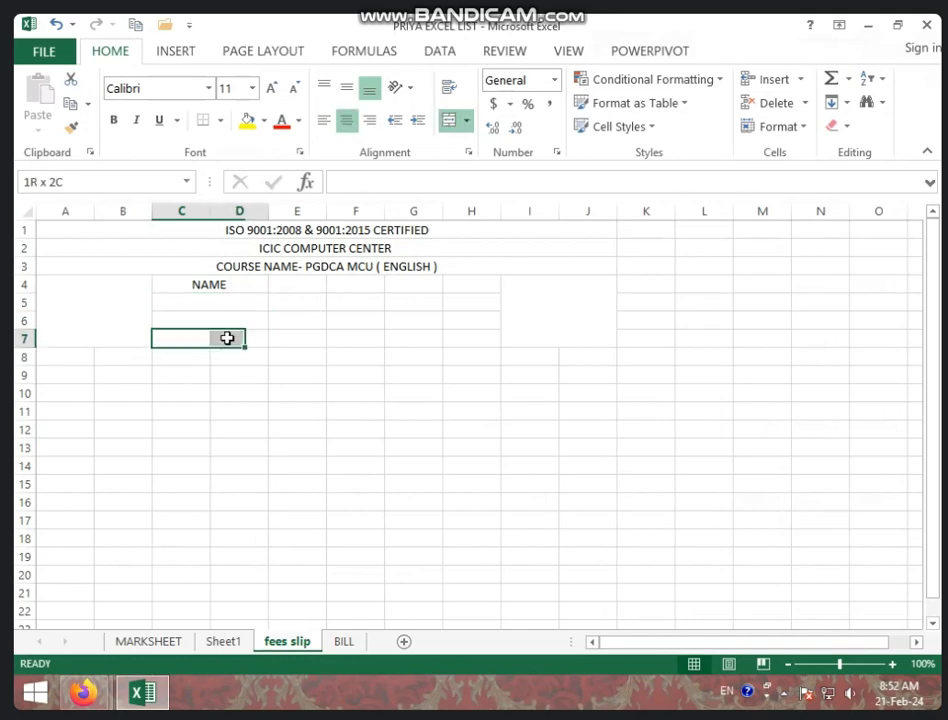
{"action": "left_click", "coordinate": [447, 120]}
Fill C5 with the student's name, C6 with FATHER NAME, and C7 with the father's name
{"action": "left_click", "coordinate": [229, 300]}
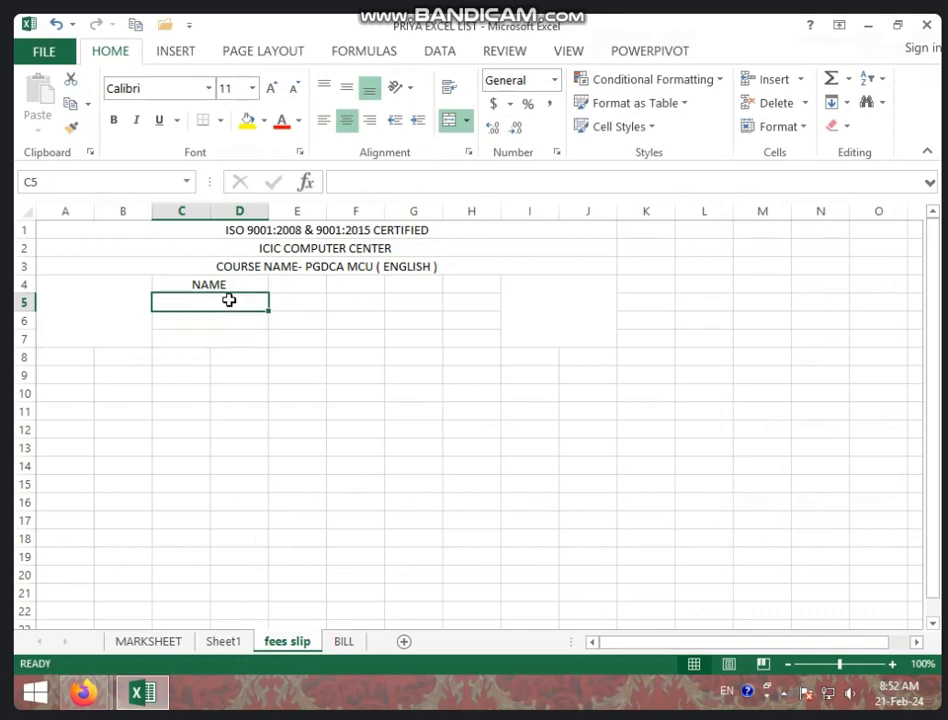
{"action": "type", "text": "A"}
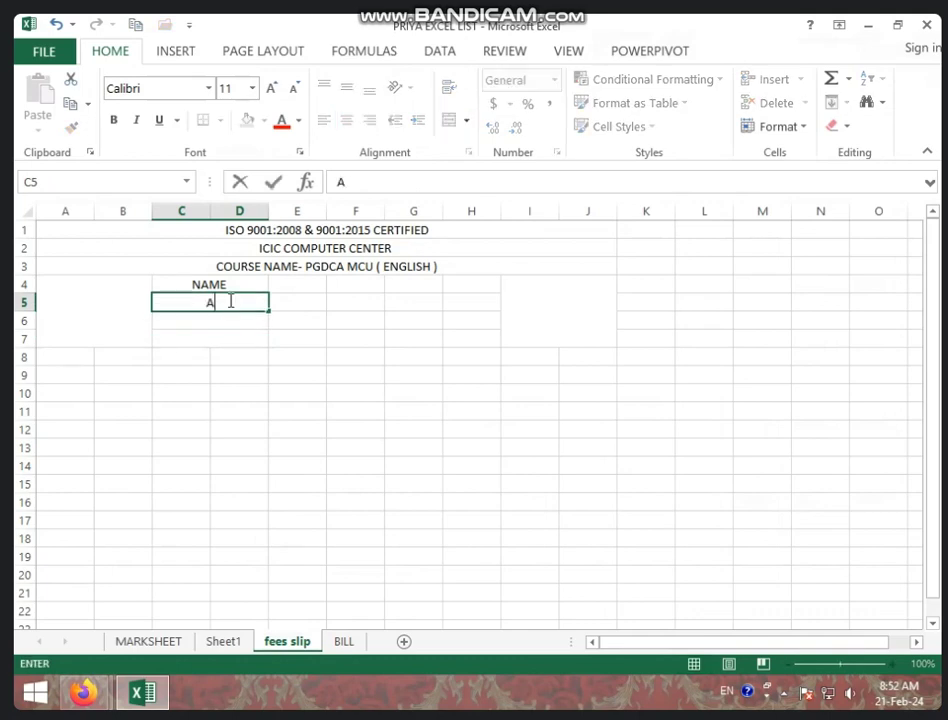
{"action": "type", "text": "NKITA VERMA"}
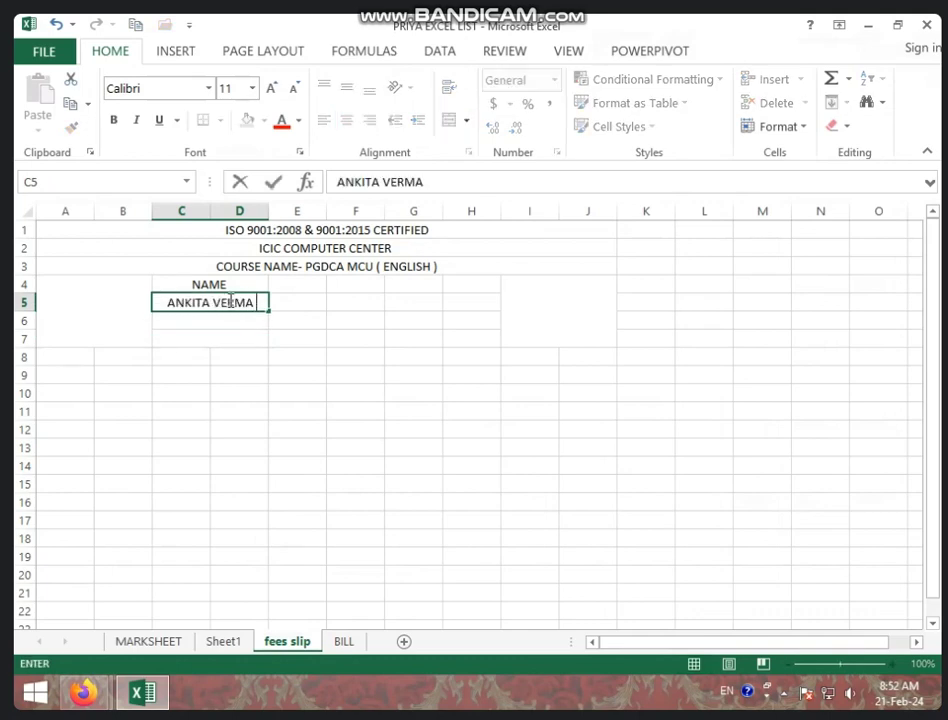
{"action": "key", "text": "Return"}
{"action": "type", "text": "FATHER"}
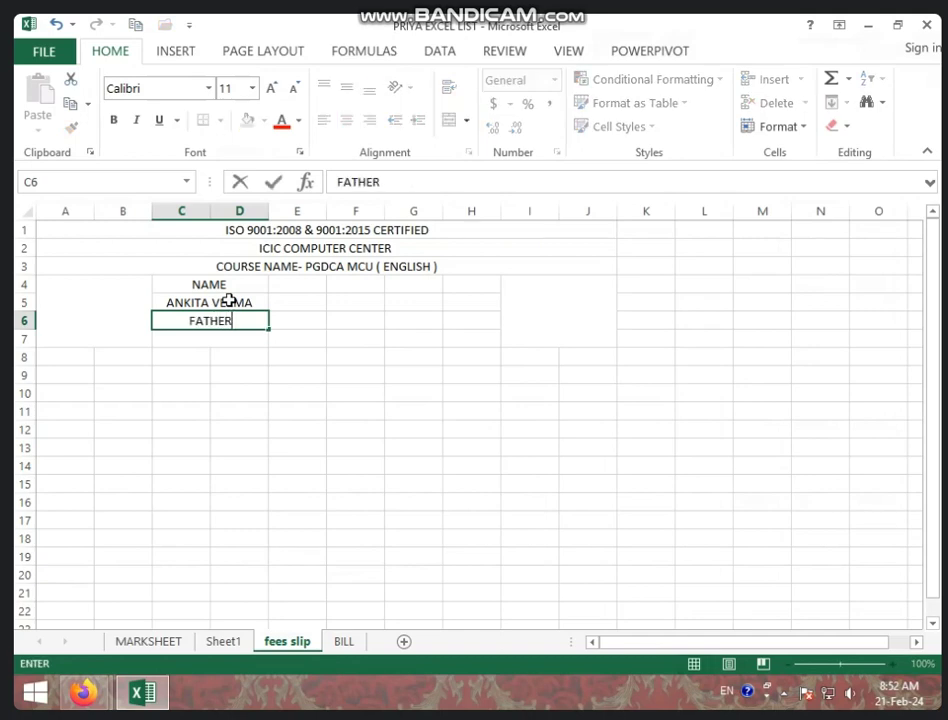
{"action": "type", "text": " NAME"}
{"action": "key", "text": "Return"}
{"action": "type", "text": "M"}
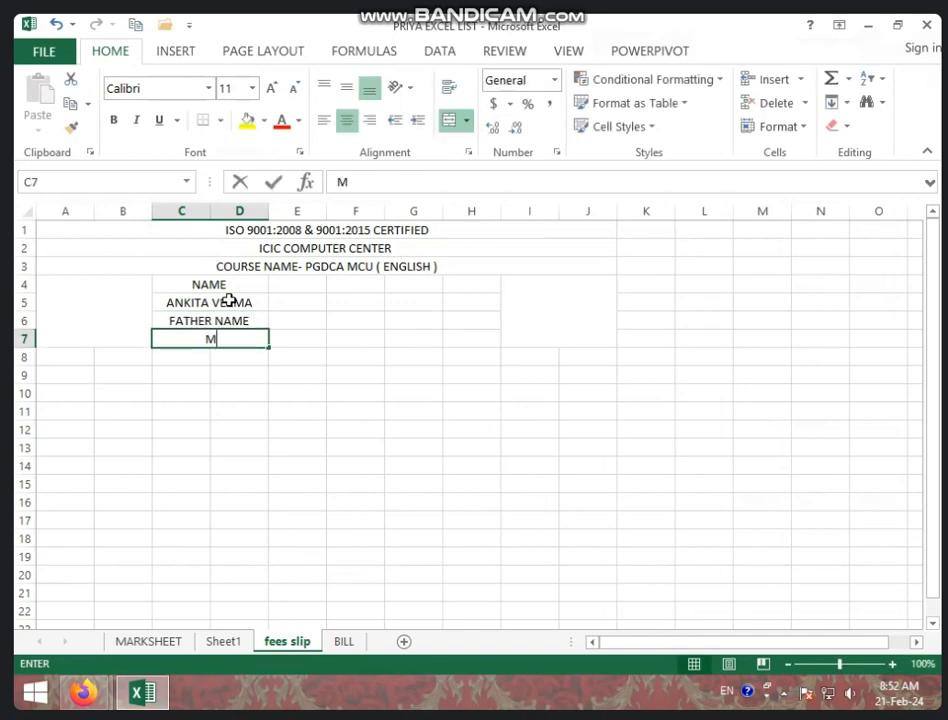
{"action": "type", "text": "R"}
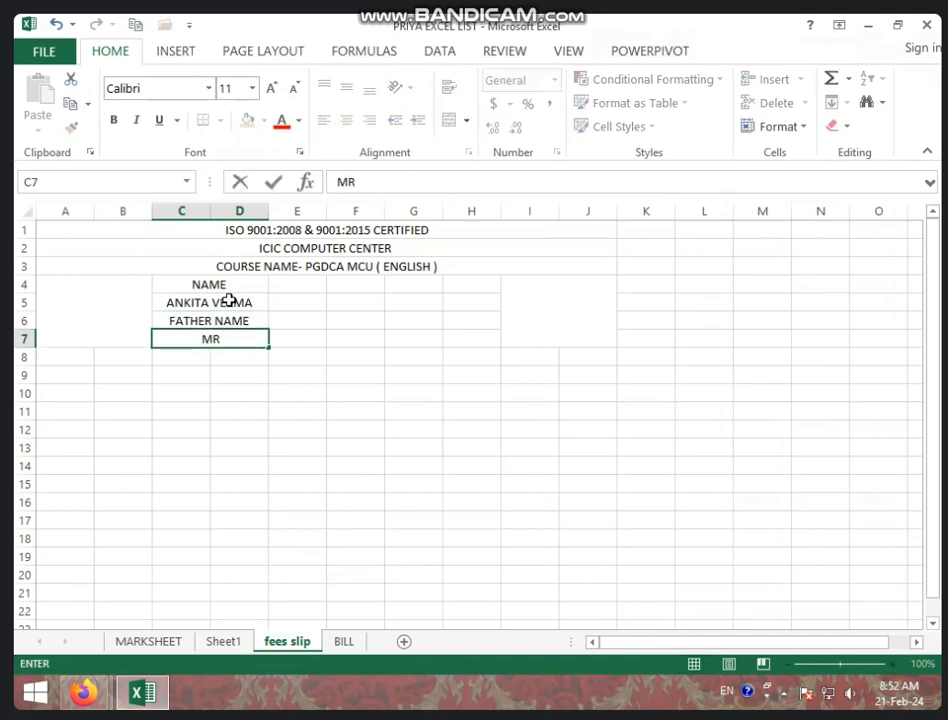
{"action": "type", "text": " VIKRAM VE"}
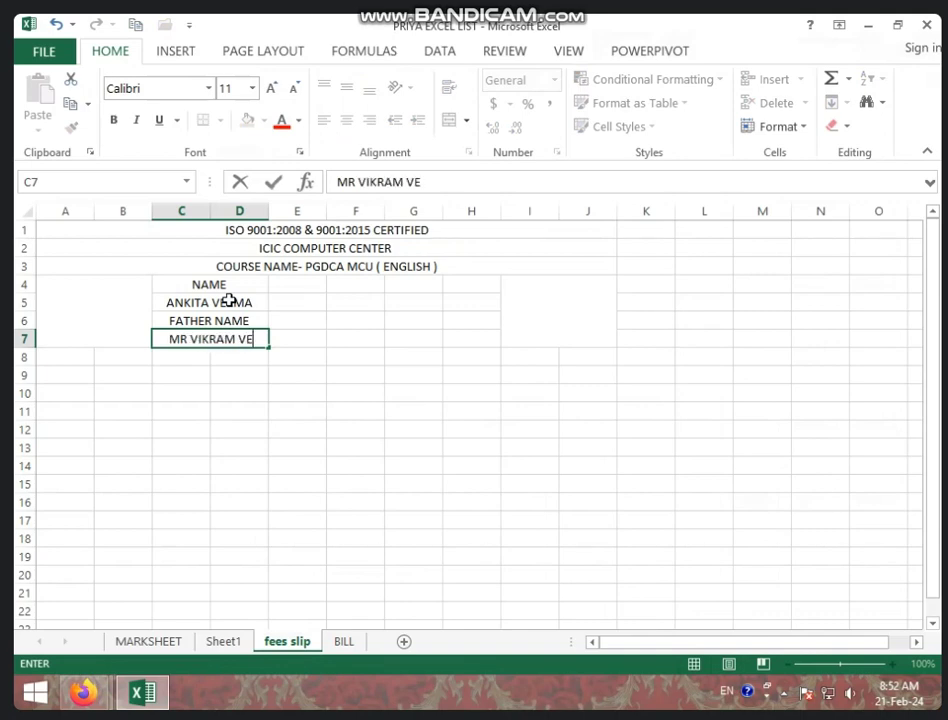
{"action": "type", "text": "RMA"}
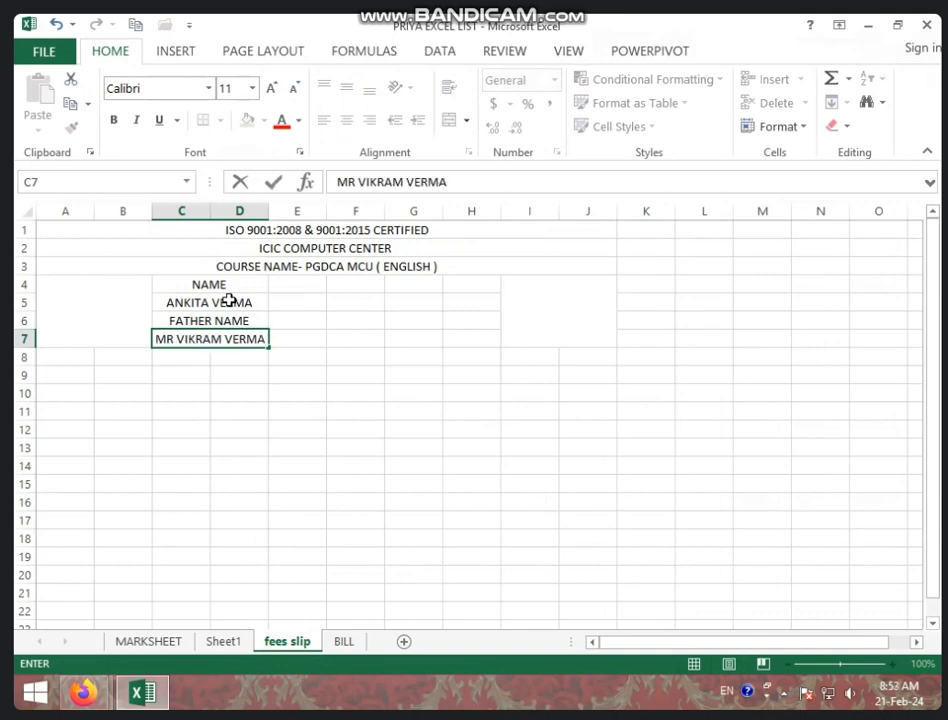
{"action": "left_click", "coordinate": [318, 287]}
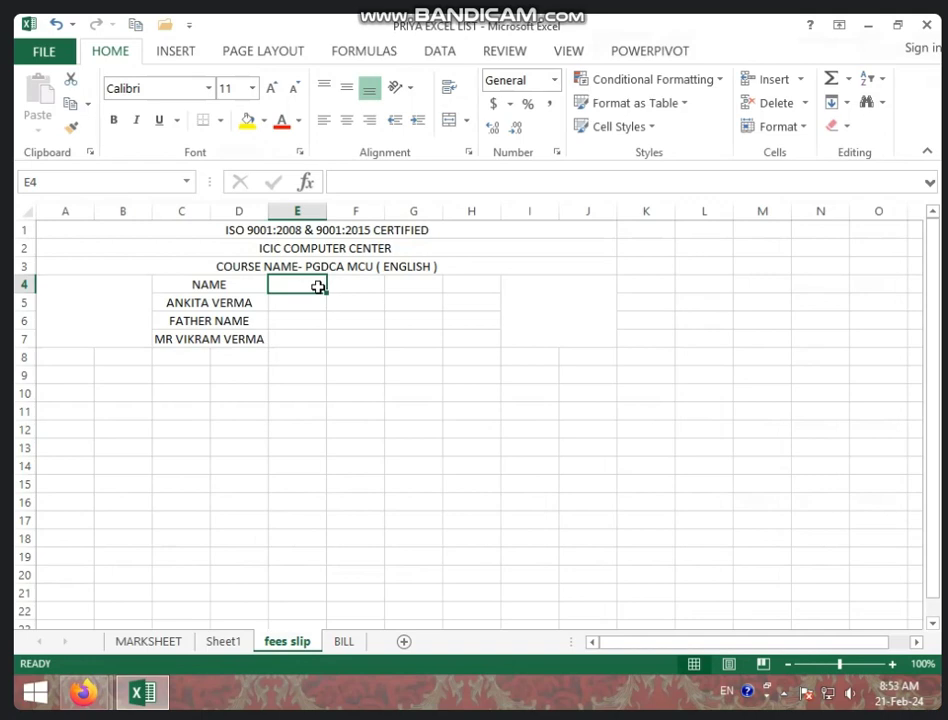
Enter headers CLASS, DATE, FEES and LATE FEES in E4:H4, with MBA in E5
{"action": "type", "text": "CLASS"}
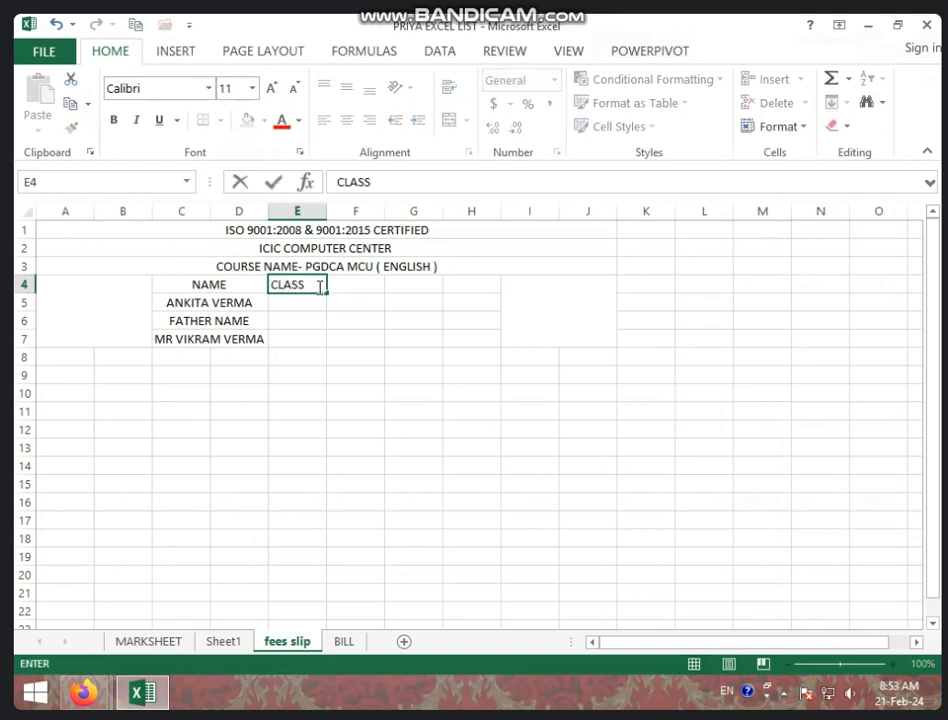
{"action": "left_click", "coordinate": [309, 303]}
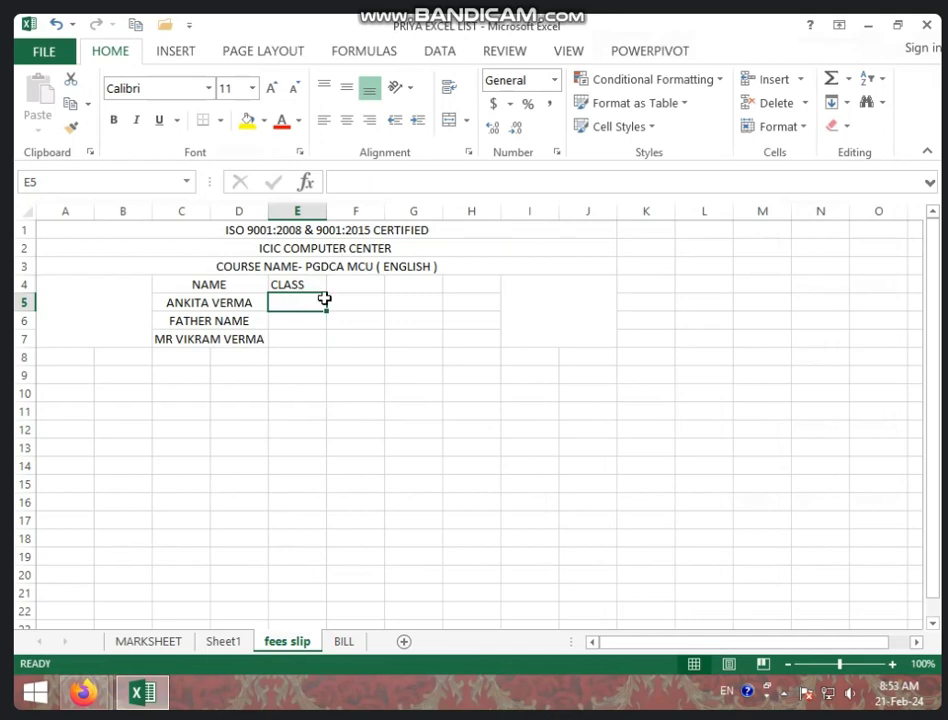
{"action": "type", "text": "MB"}
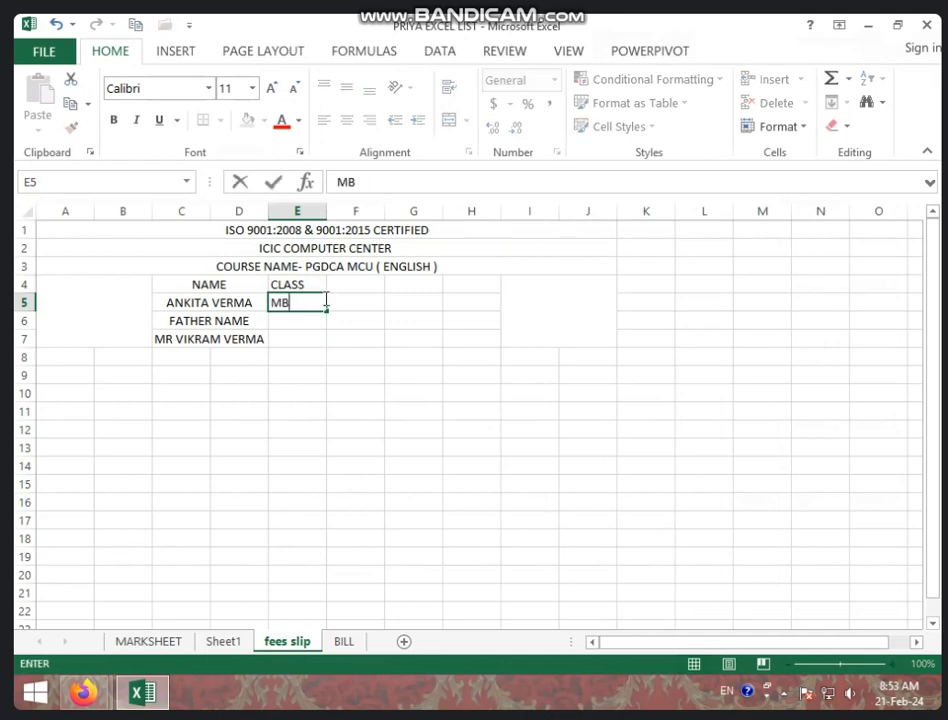
{"action": "type", "text": "A"}
{"action": "left_click", "coordinate": [358, 283]}
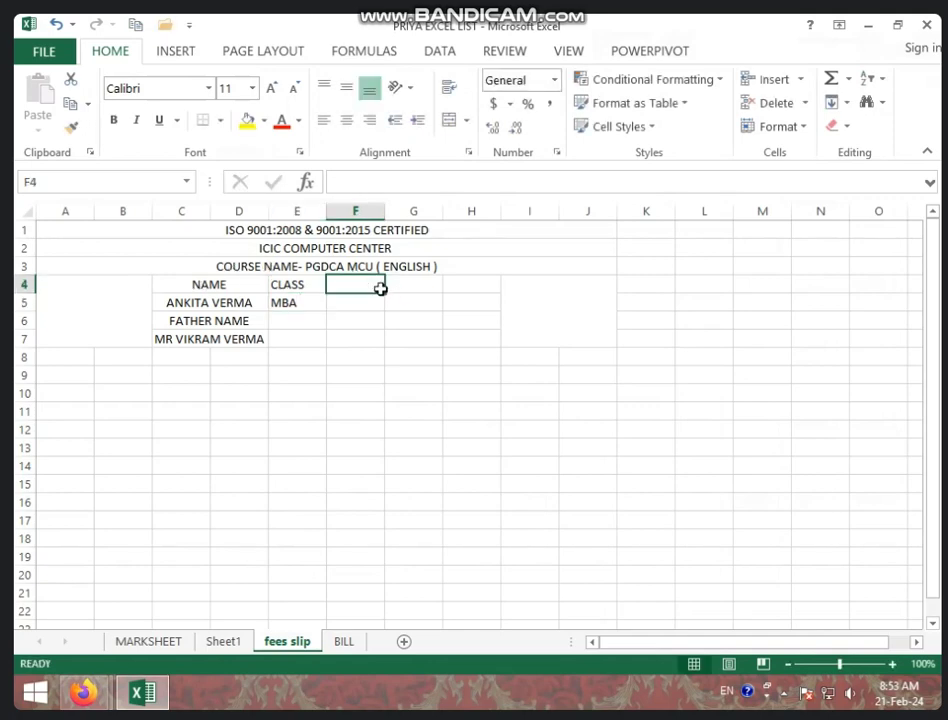
{"action": "type", "text": "D"}
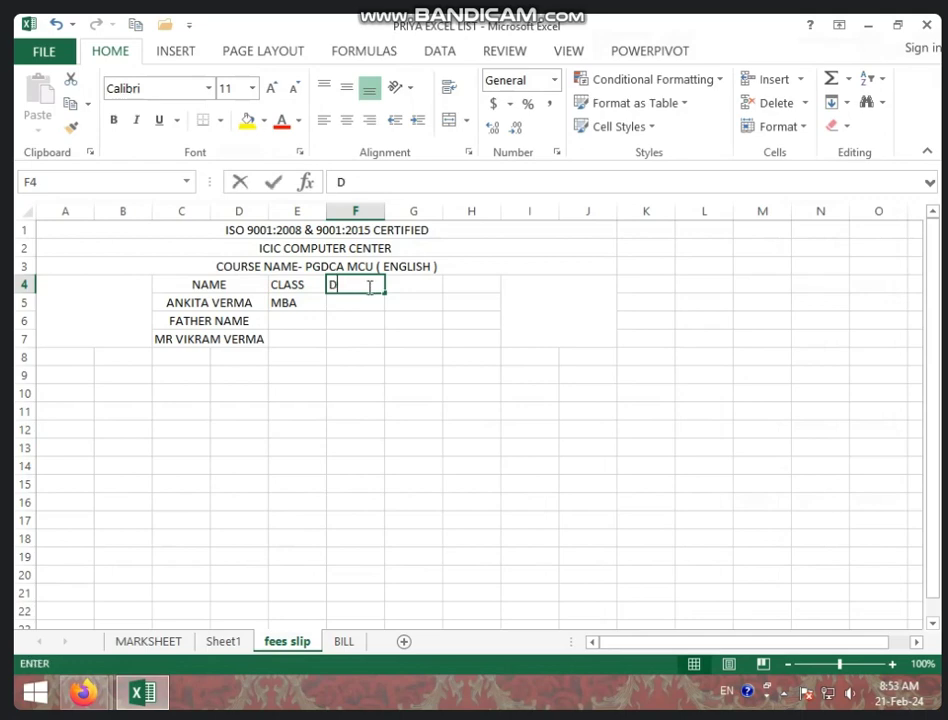
{"action": "type", "text": "ATE"}
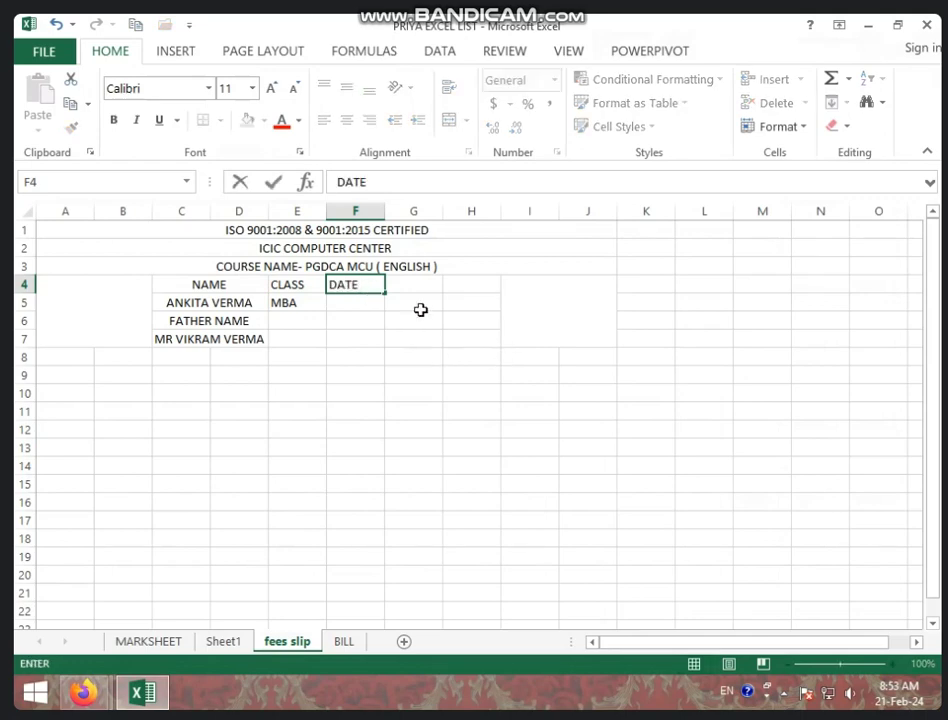
{"action": "left_click", "coordinate": [428, 284]}
{"action": "type", "text": "F"}
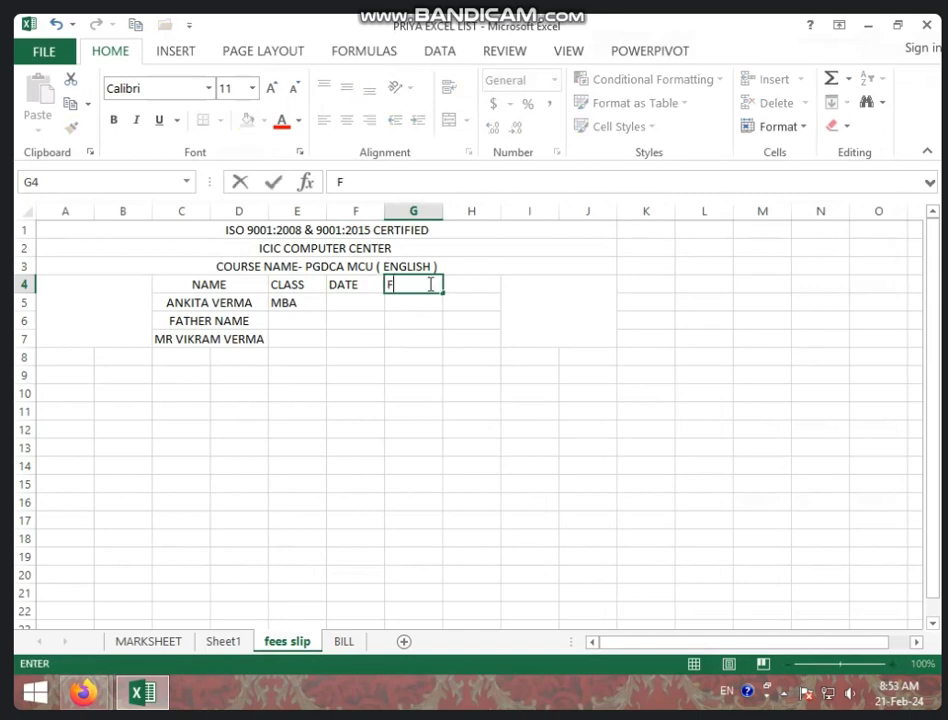
{"action": "type", "text": "EES"}
{"action": "left_click", "coordinate": [466, 280]}
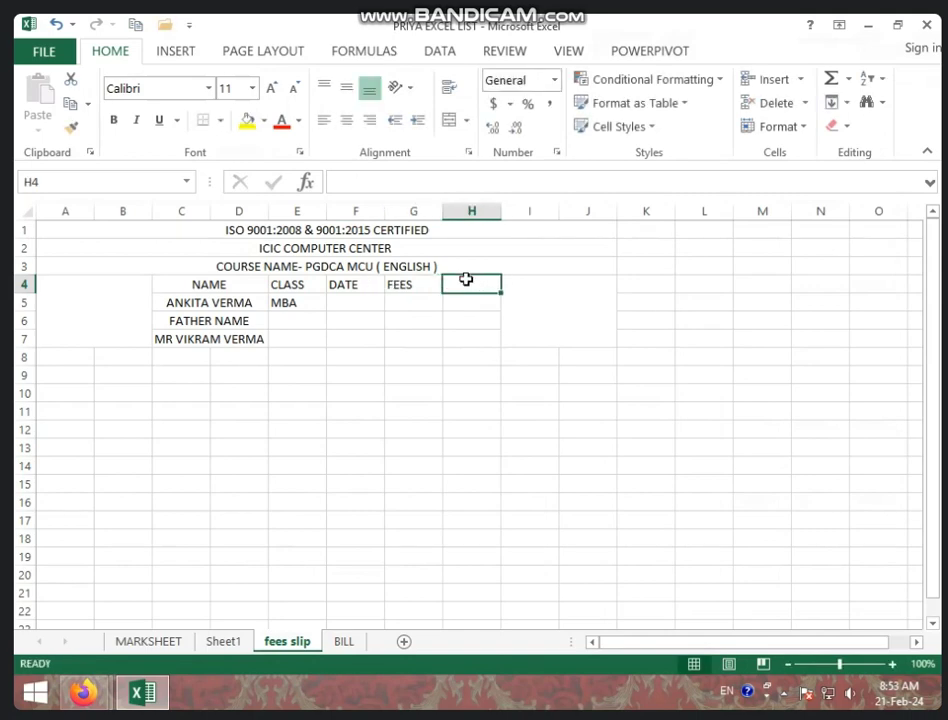
{"action": "type", "text": "LATE FEES"}
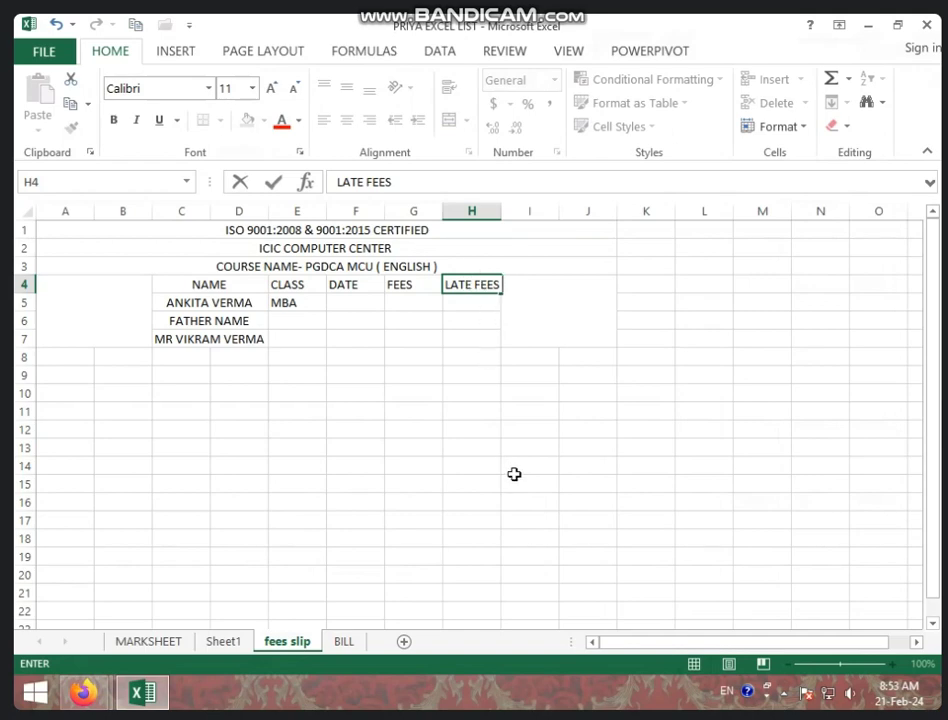
{"action": "left_click", "coordinate": [341, 408]}
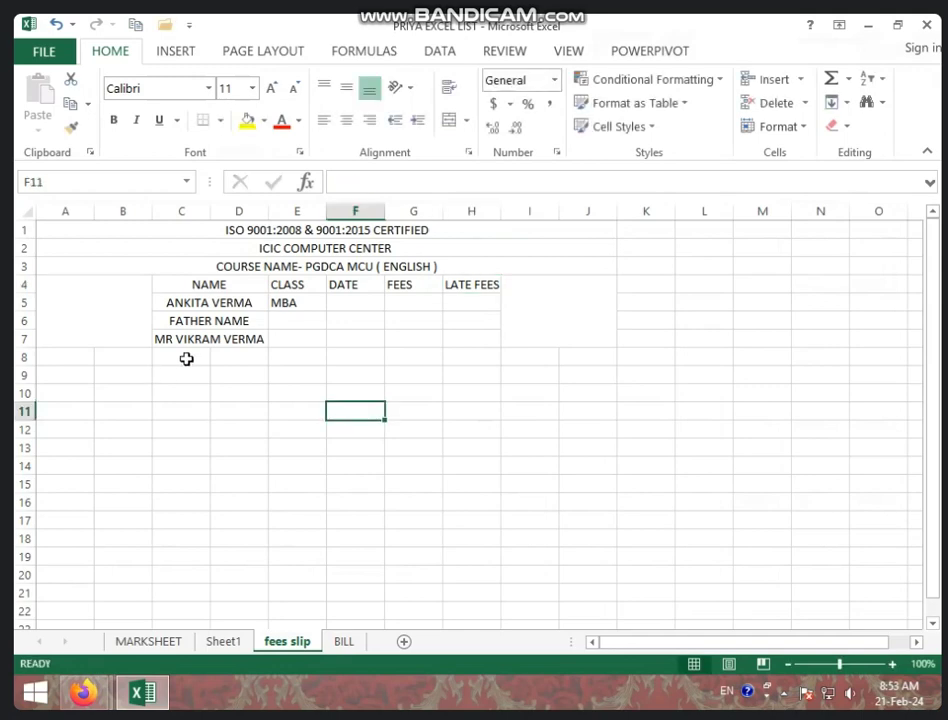
Merge and centre C8:E8 and enter the MO NO label with the student's mobile number
{"action": "left_click_drag", "start_coordinate": [186, 358], "coordinate": [280, 358]}
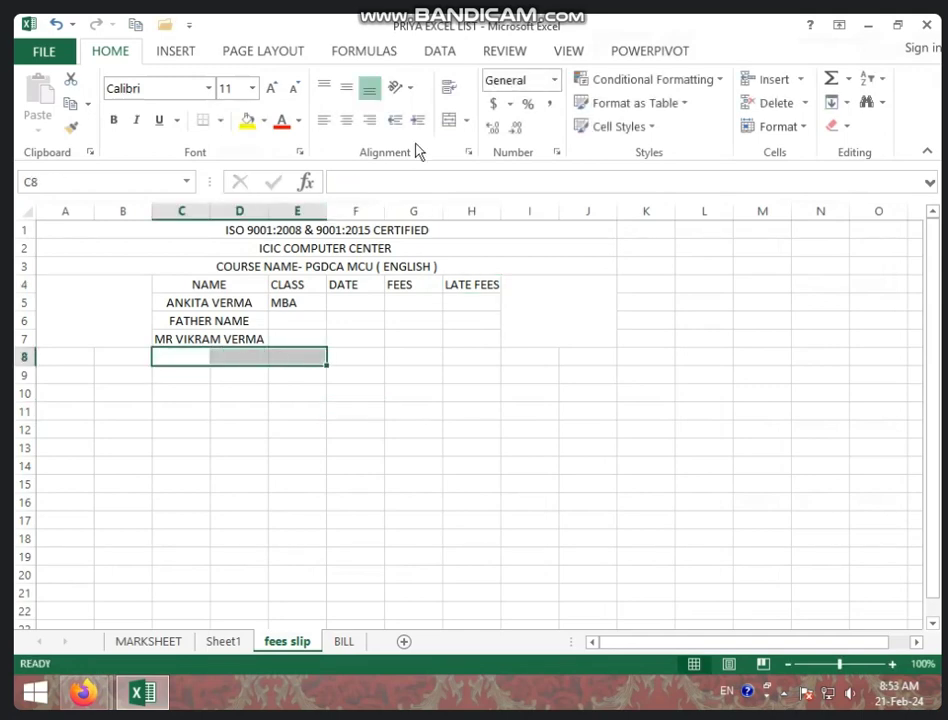
{"action": "left_click", "coordinate": [450, 120]}
{"action": "type", "text": "MO"}
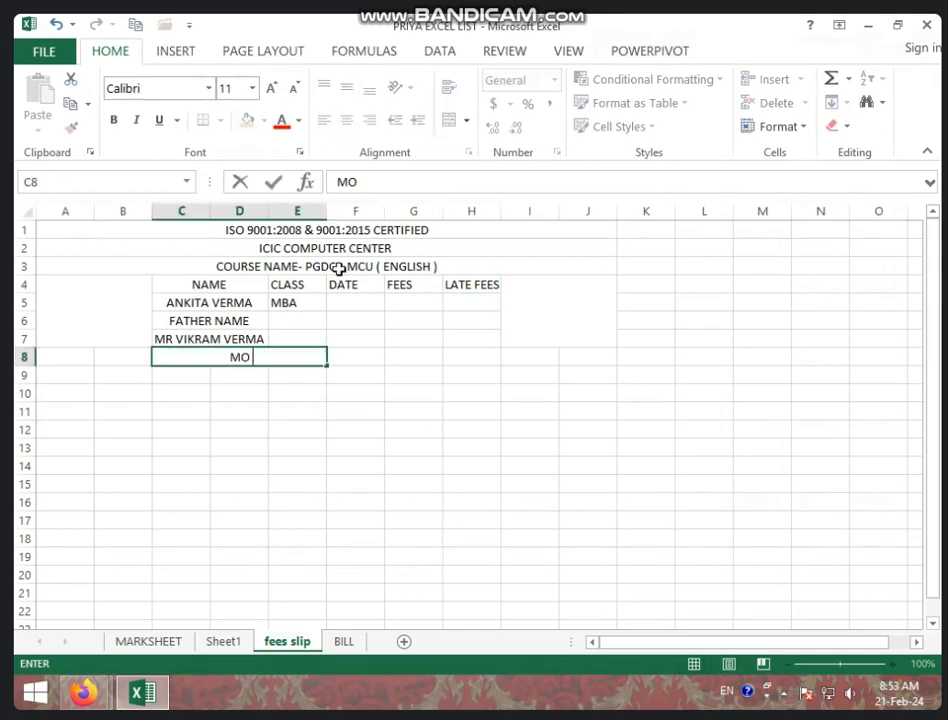
{"action": "type", "text": " NO - 9"}
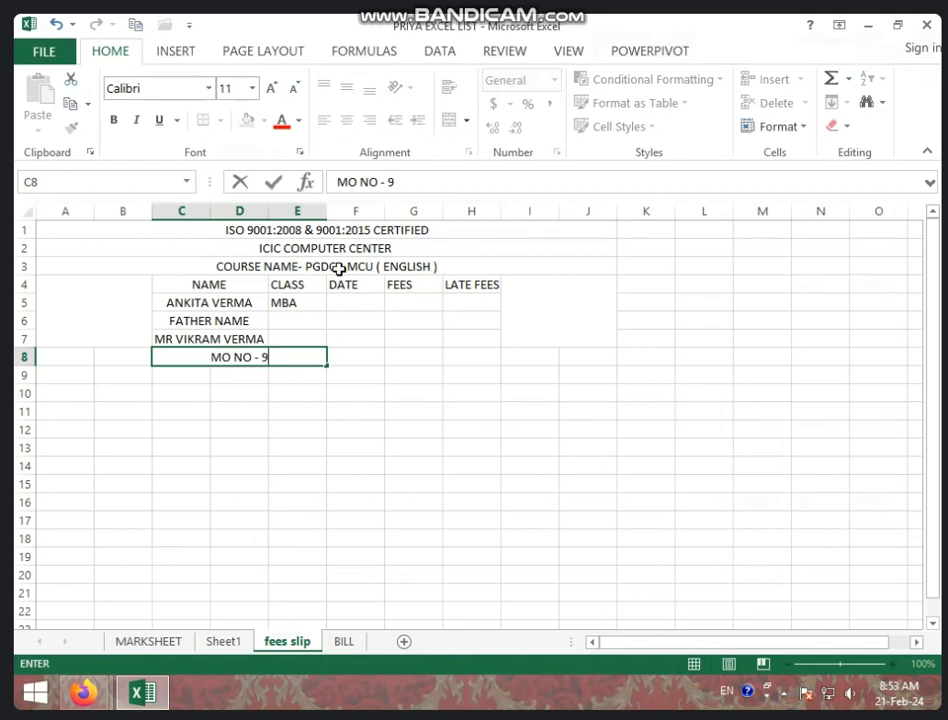
{"action": "type", "text": "630258741"}
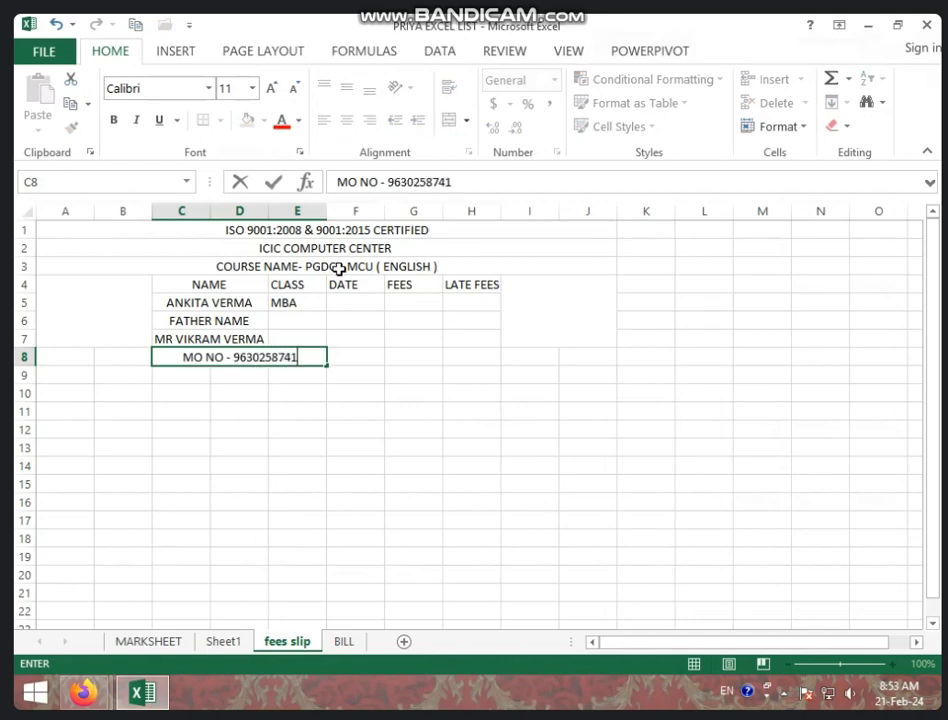
{"action": "left_click", "coordinate": [222, 467]}
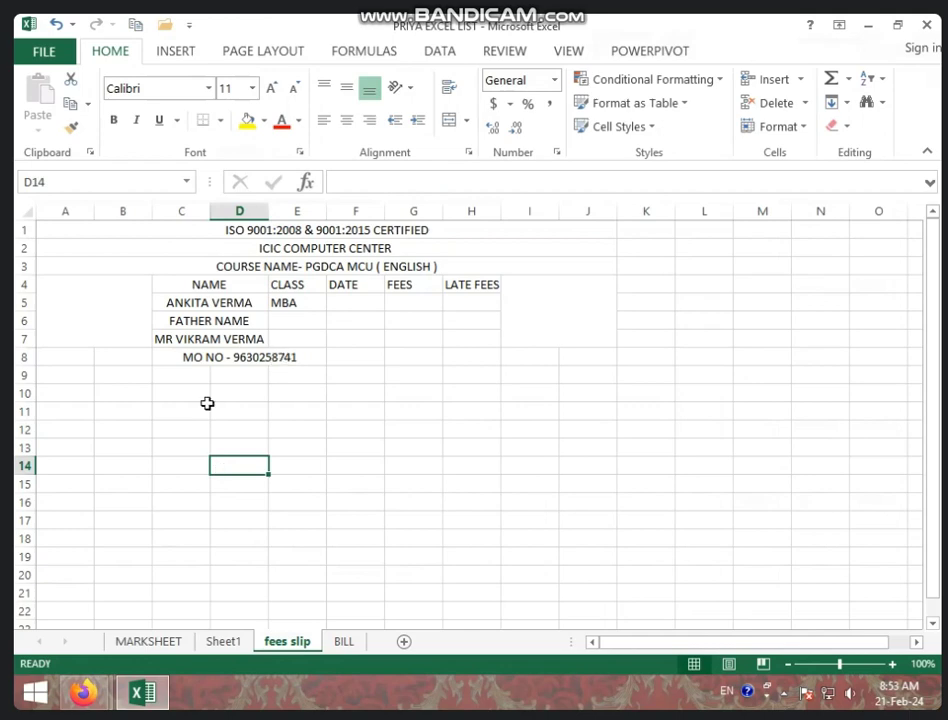
Merge C9:F15 into a single box and type NOTE - in it
{"action": "left_click_drag", "start_coordinate": [179, 380], "coordinate": [341, 479]}
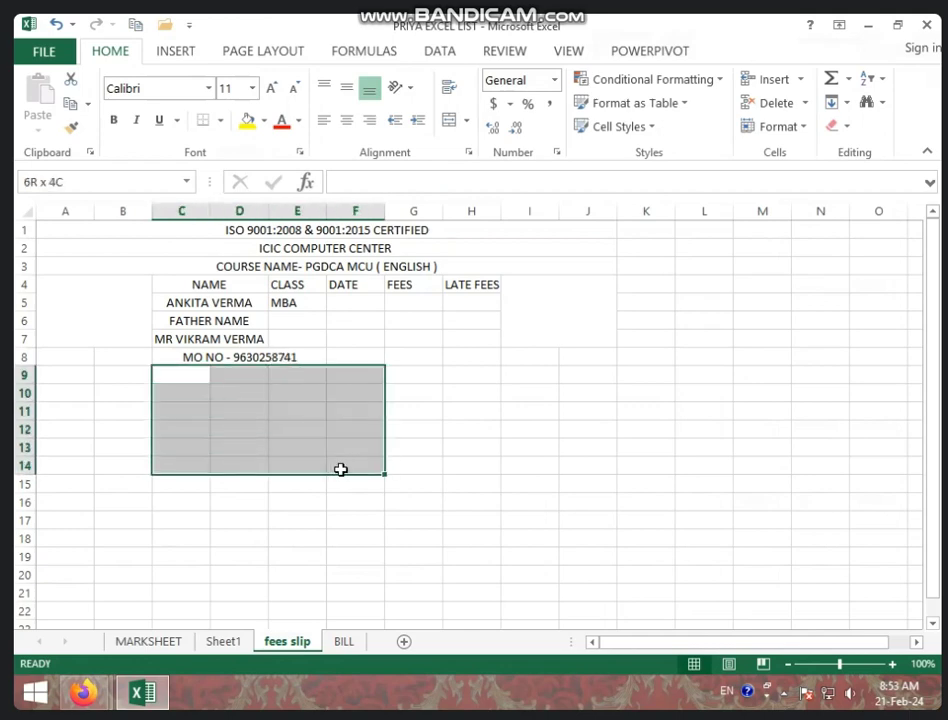
{"action": "left_click", "coordinate": [449, 121]}
{"action": "type", "text": "NO"}
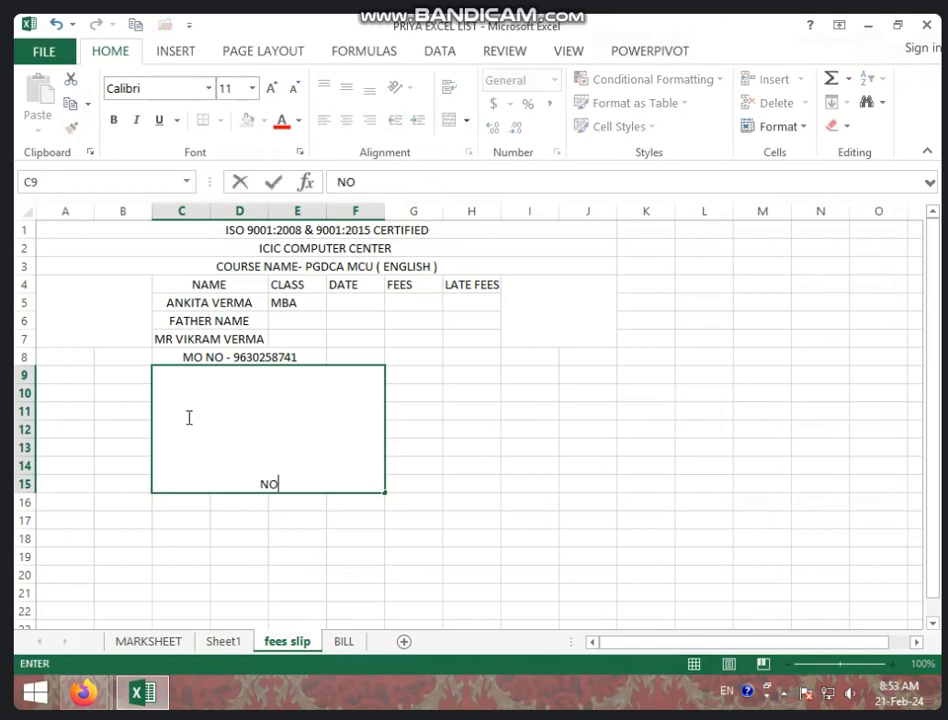
{"action": "type", "text": "TE -"}
{"action": "left_click", "coordinate": [451, 440]}
Apply Top Align and Align Left so NOTE - sits at the box's top-left
{"action": "left_click", "coordinate": [370, 420]}
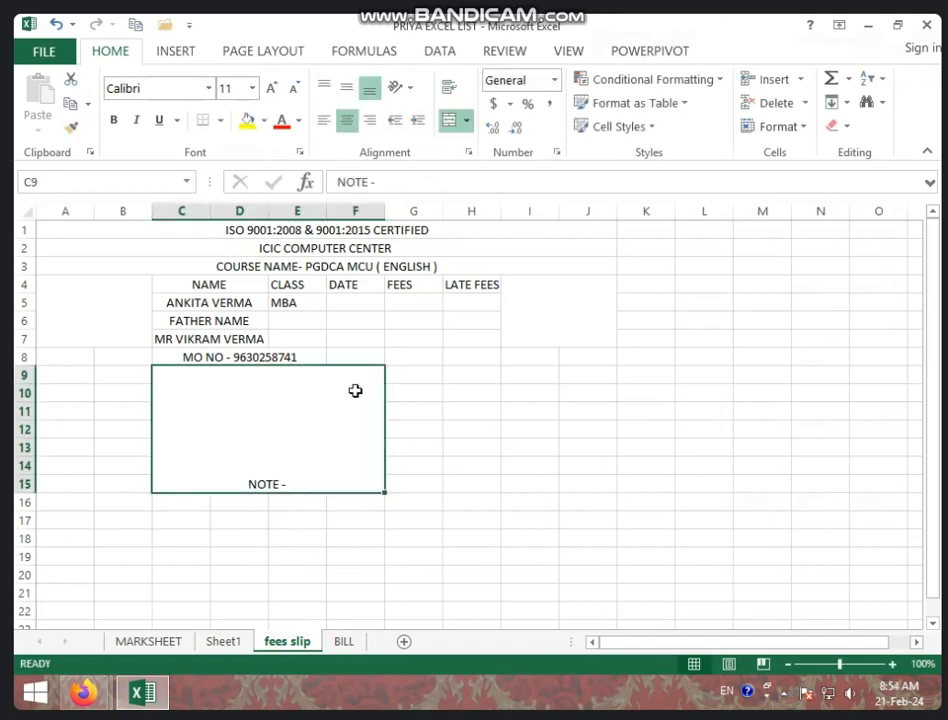
{"action": "left_click", "coordinate": [324, 88]}
{"action": "left_click", "coordinate": [325, 120]}
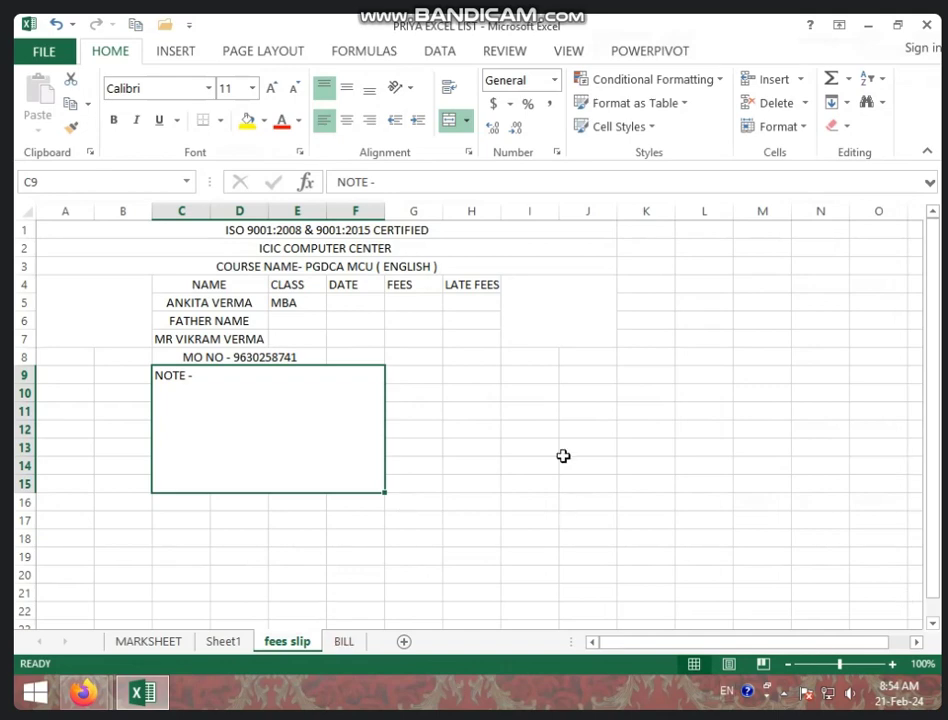
{"action": "left_click", "coordinate": [456, 410]}
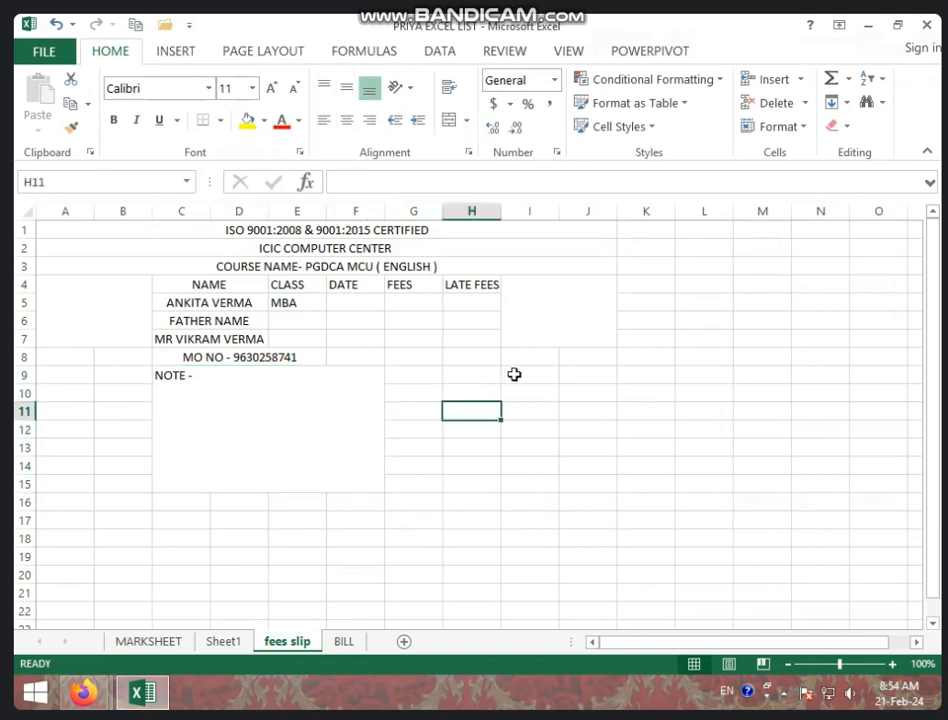
{"action": "left_click", "coordinate": [478, 374]}
Merge and centre I9:J9 and enter CN - 7,5,2
{"action": "left_click_drag", "start_coordinate": [540, 374], "coordinate": [578, 374]}
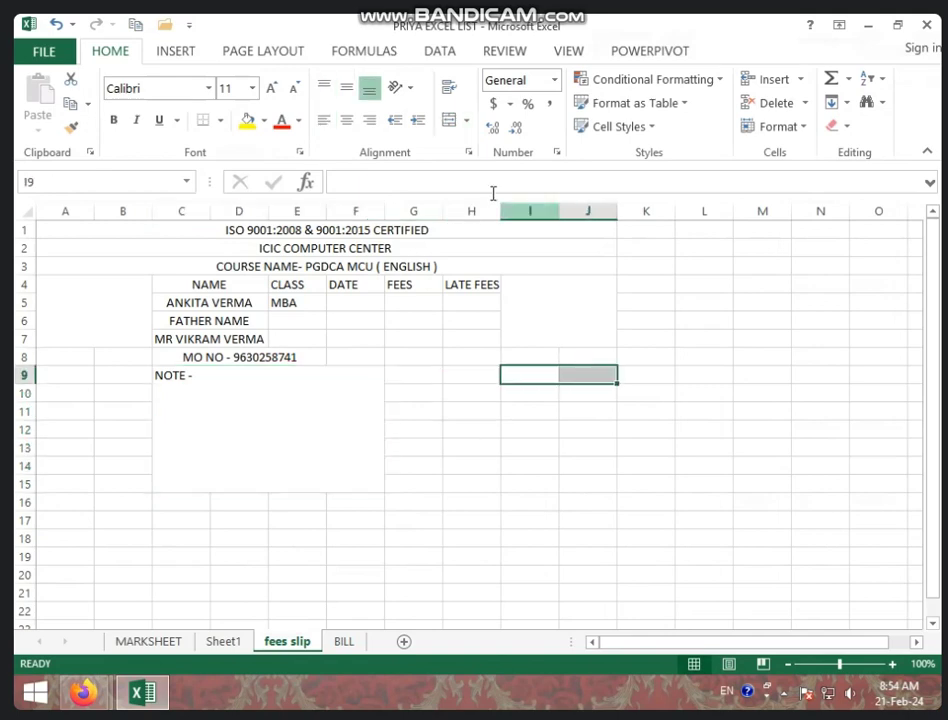
{"action": "left_click", "coordinate": [449, 121]}
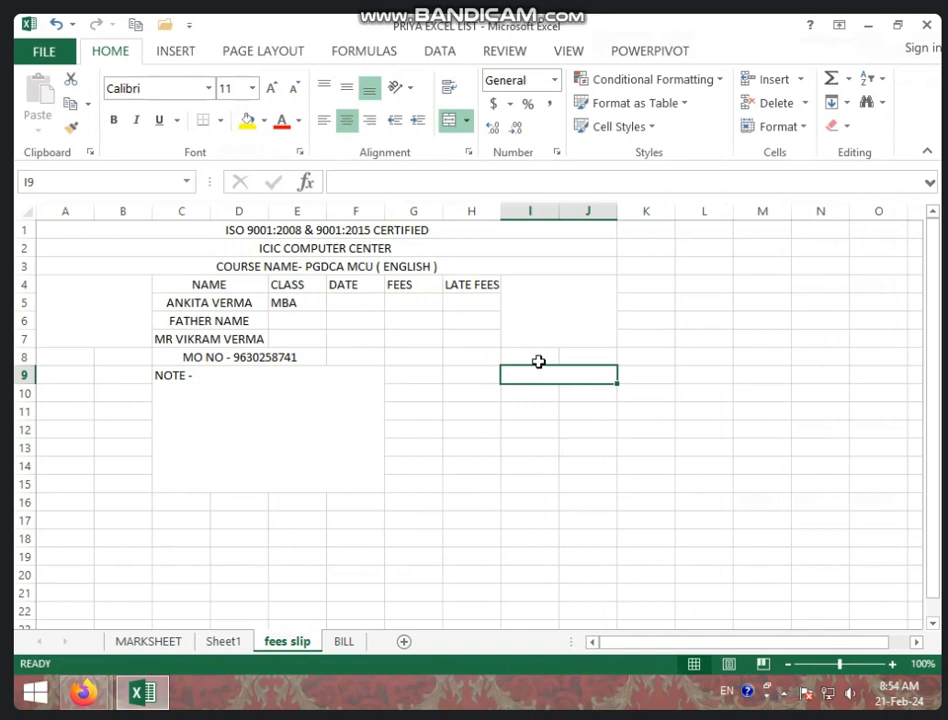
{"action": "type", "text": "CN -"}
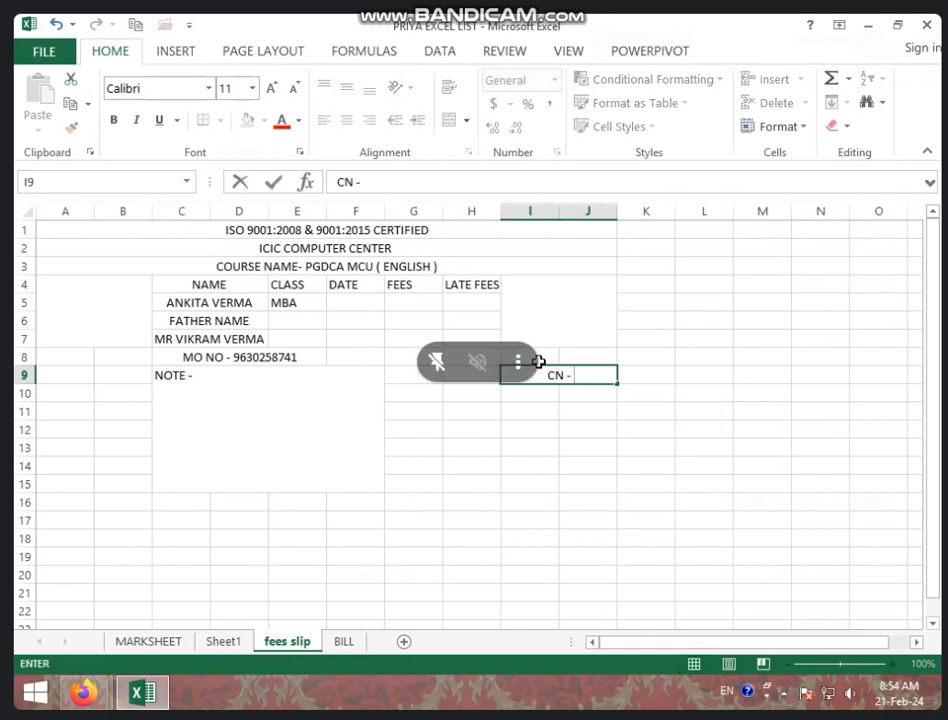
{"action": "type", "text": " 7,5,"}
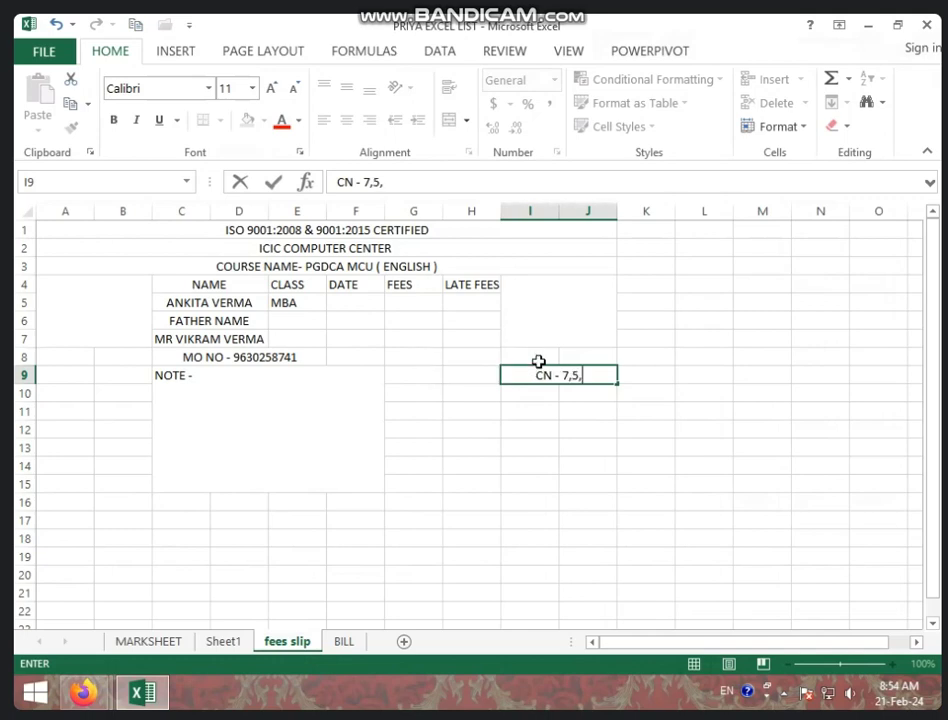
{"action": "type", "text": "2"}
Merge and centre I11:J11 and enter TIME- 7.30-9.30
{"action": "left_click_drag", "start_coordinate": [537, 411], "coordinate": [577, 408]}
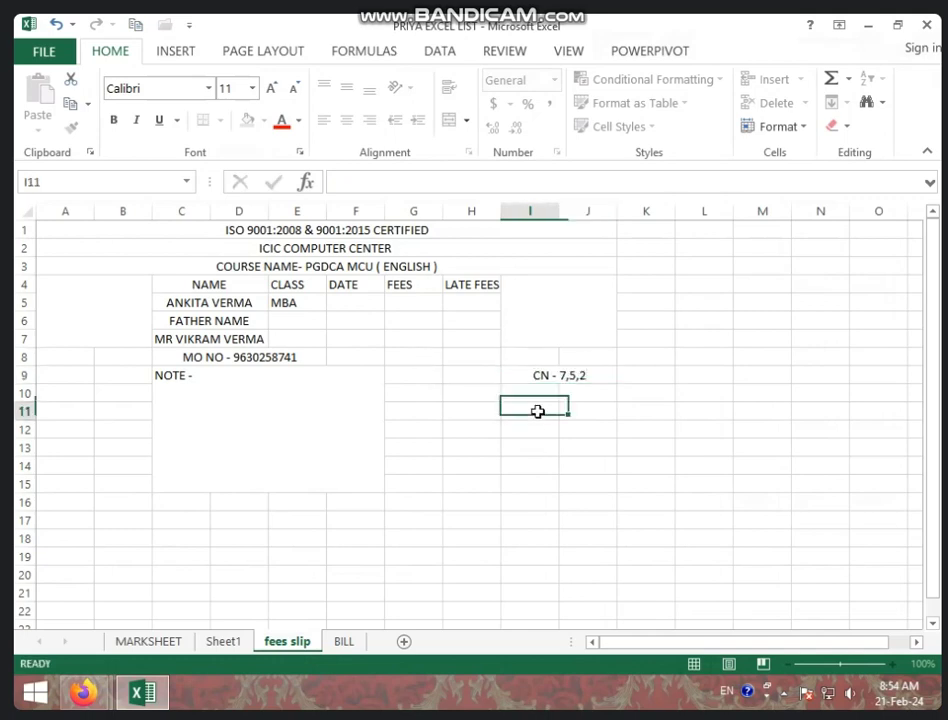
{"action": "left_click", "coordinate": [449, 120]}
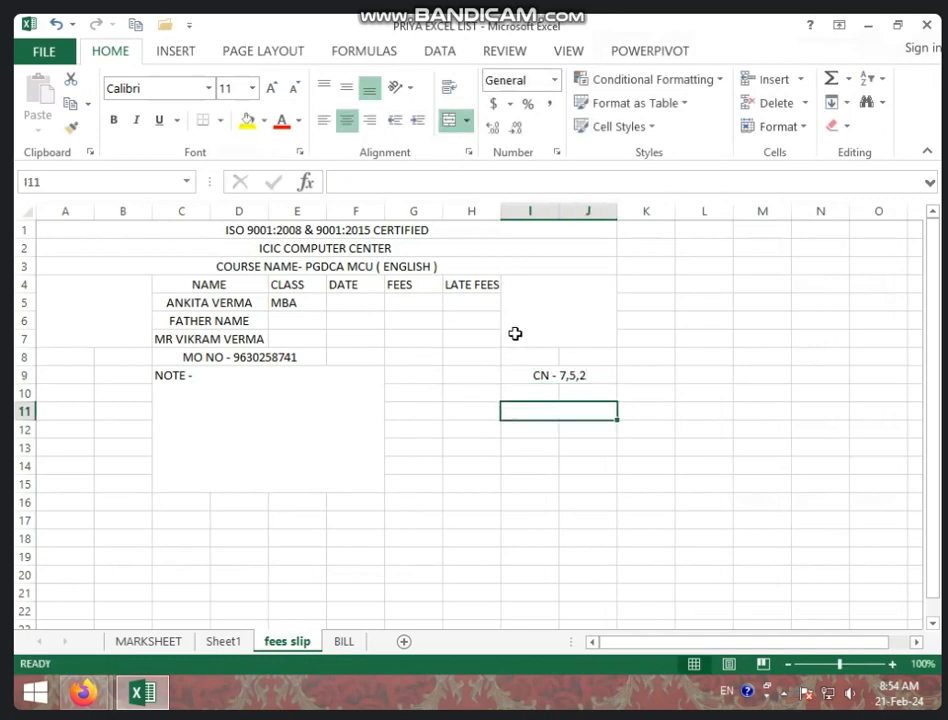
{"action": "type", "text": "TIME"}
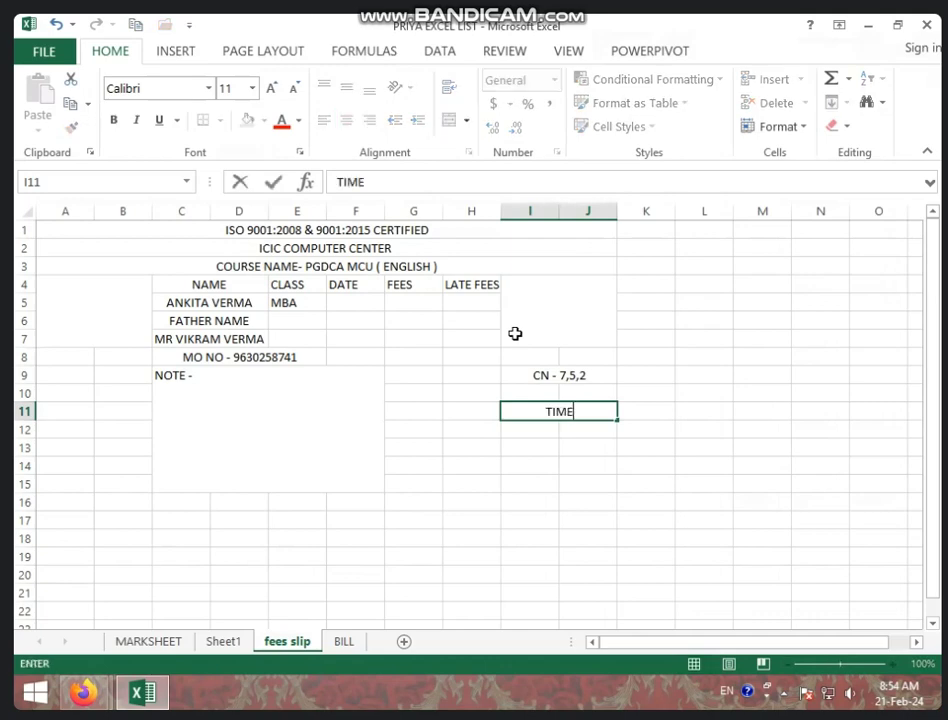
{"action": "type", "text": "- 7"}
{"action": "type", "text": ".30-9.3"}
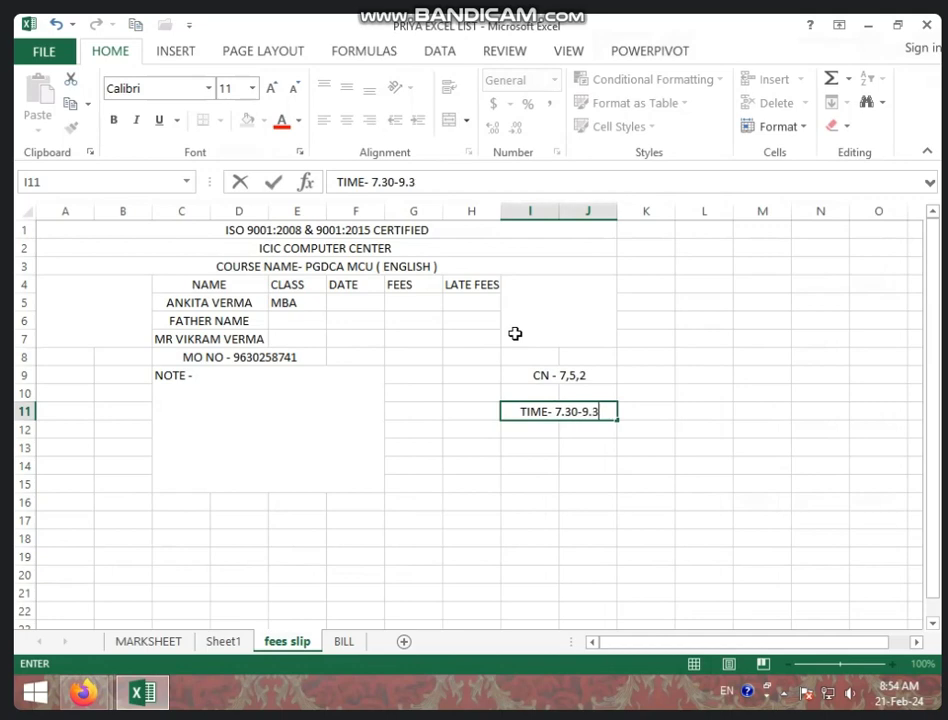
{"action": "type", "text": "0"}
Merge and centre I13:J13 and enter START DATE- 08/01/2024
{"action": "left_click_drag", "start_coordinate": [529, 446], "coordinate": [580, 448]}
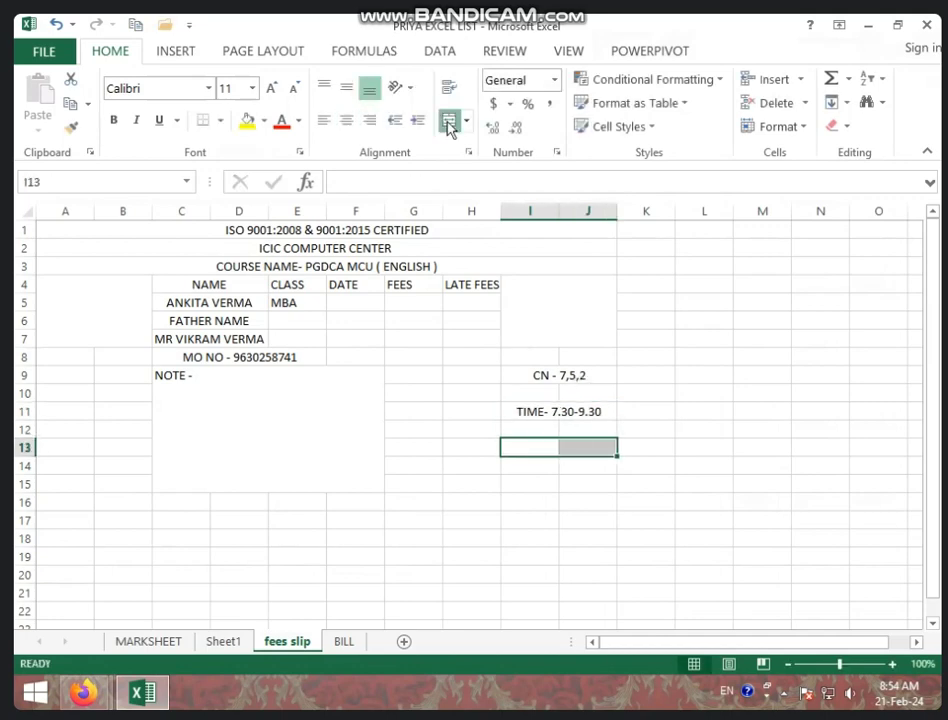
{"action": "left_click", "coordinate": [449, 120]}
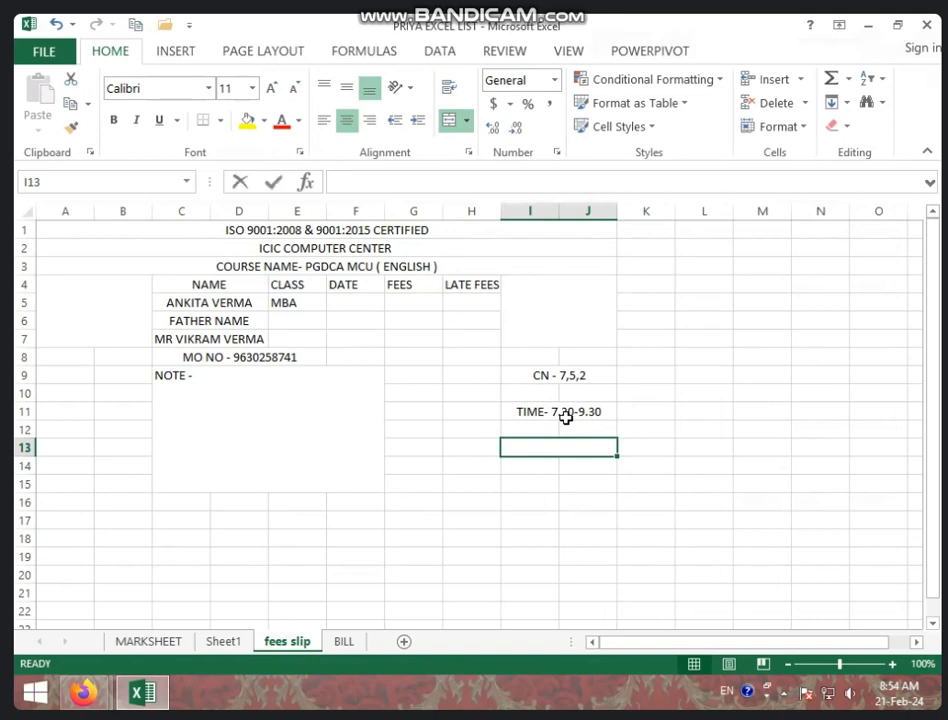
{"action": "type", "text": "SA"}
{"action": "key", "text": "BackSpace"}
{"action": "type", "text": "T"}
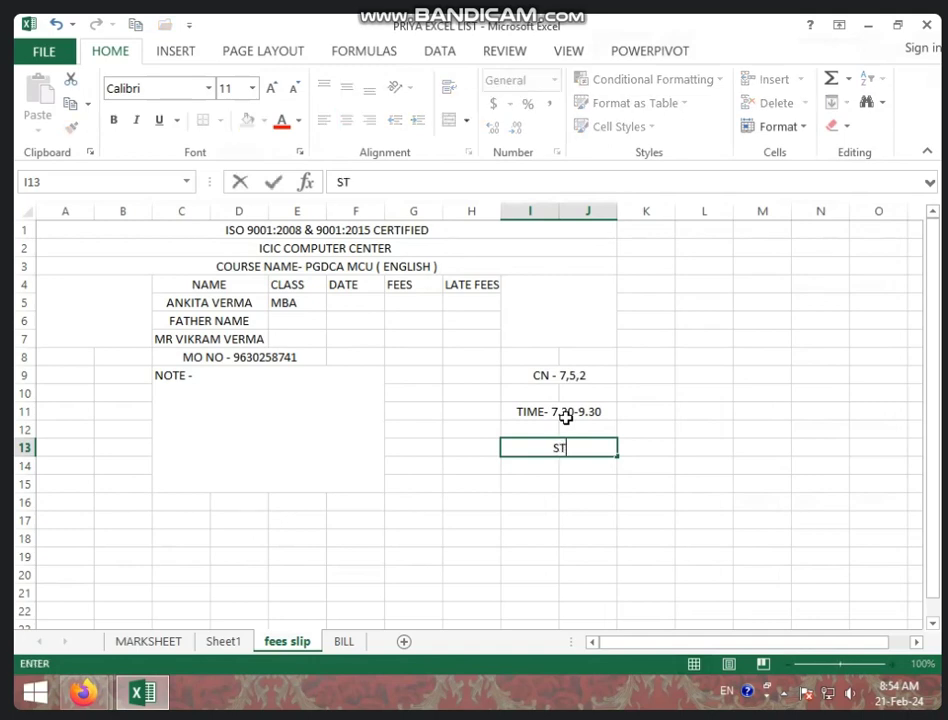
{"action": "type", "text": "ART DA"}
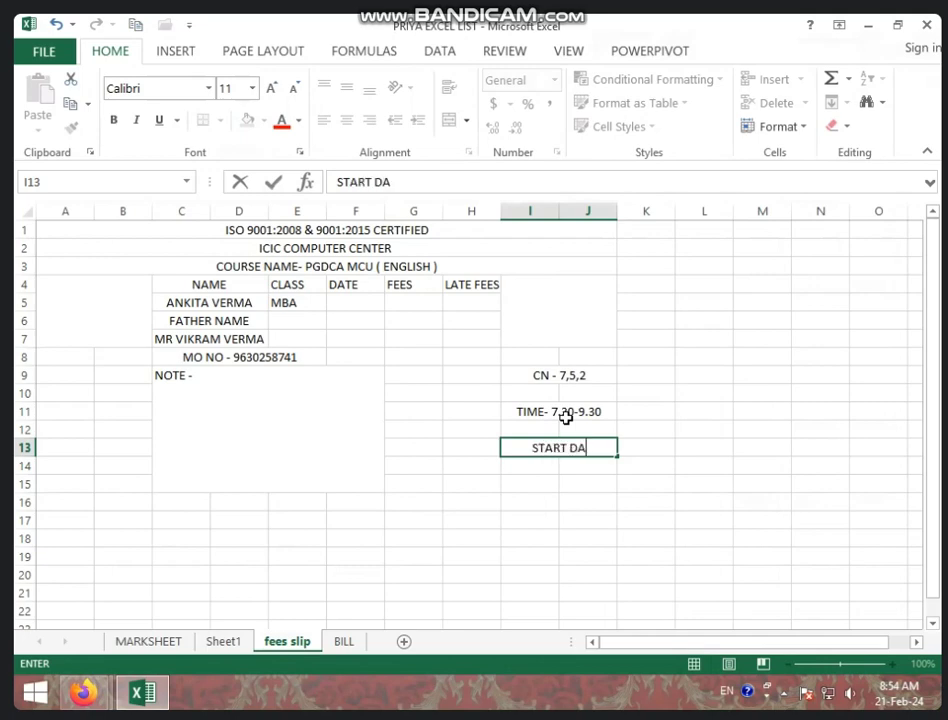
{"action": "type", "text": "TE-"}
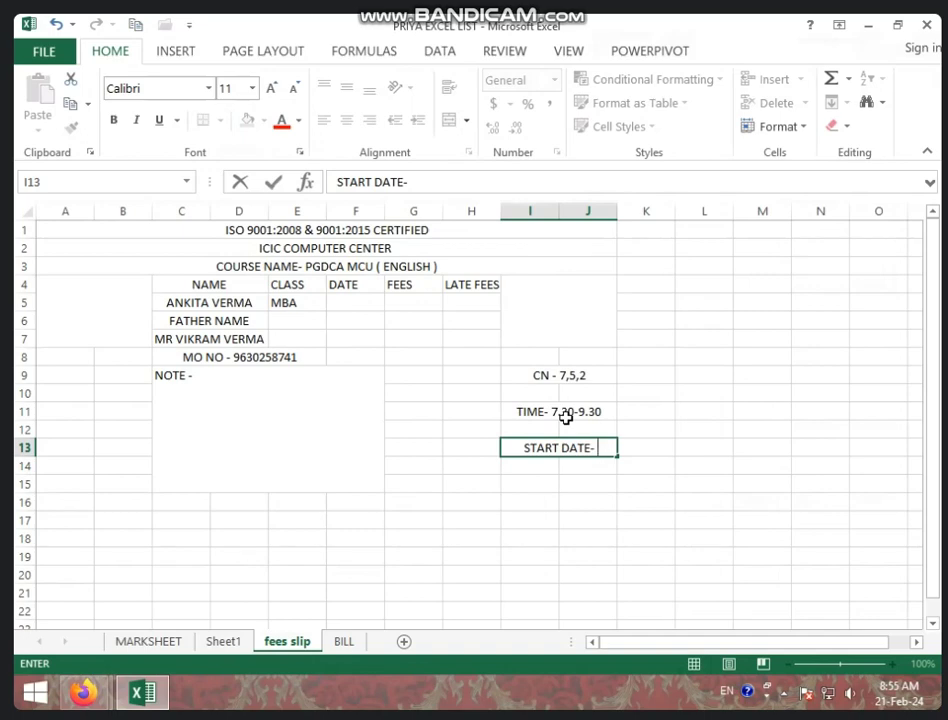
{"action": "type", "text": " 08"}
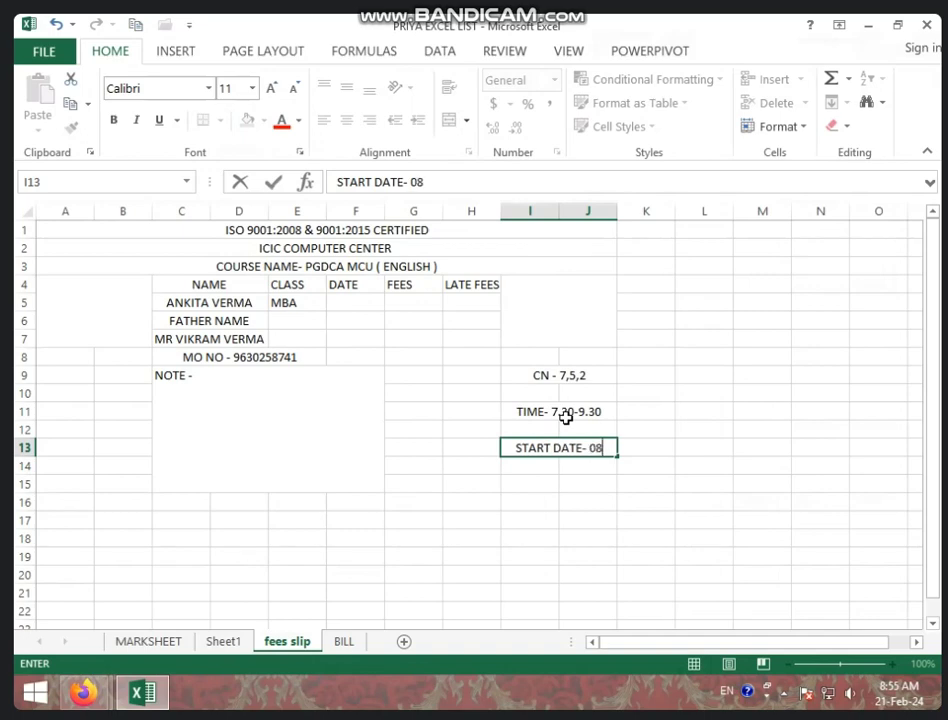
{"action": "type", "text": "/0"}
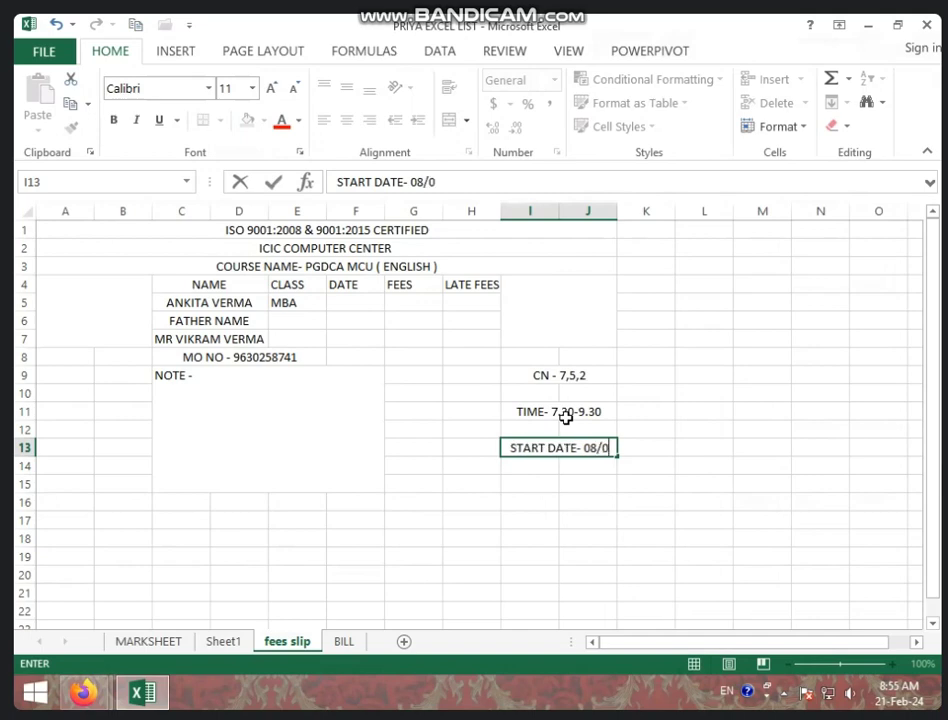
{"action": "type", "text": "1/2024"}
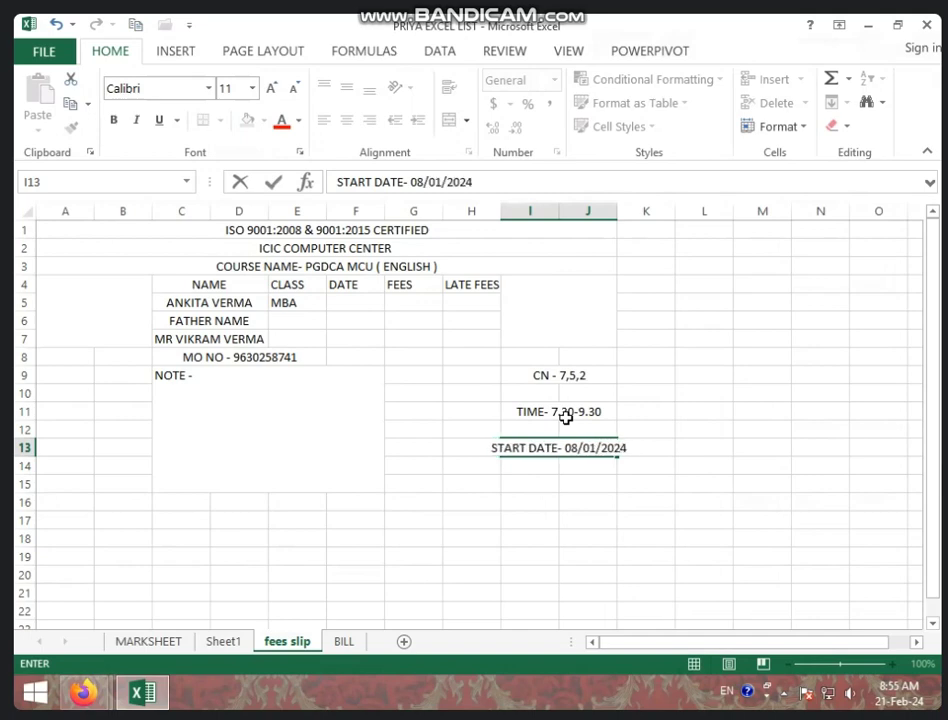
Reduce the START DATE- 08/01/2024 text in I13 to font size 10
{"action": "left_click", "coordinate": [688, 534]}
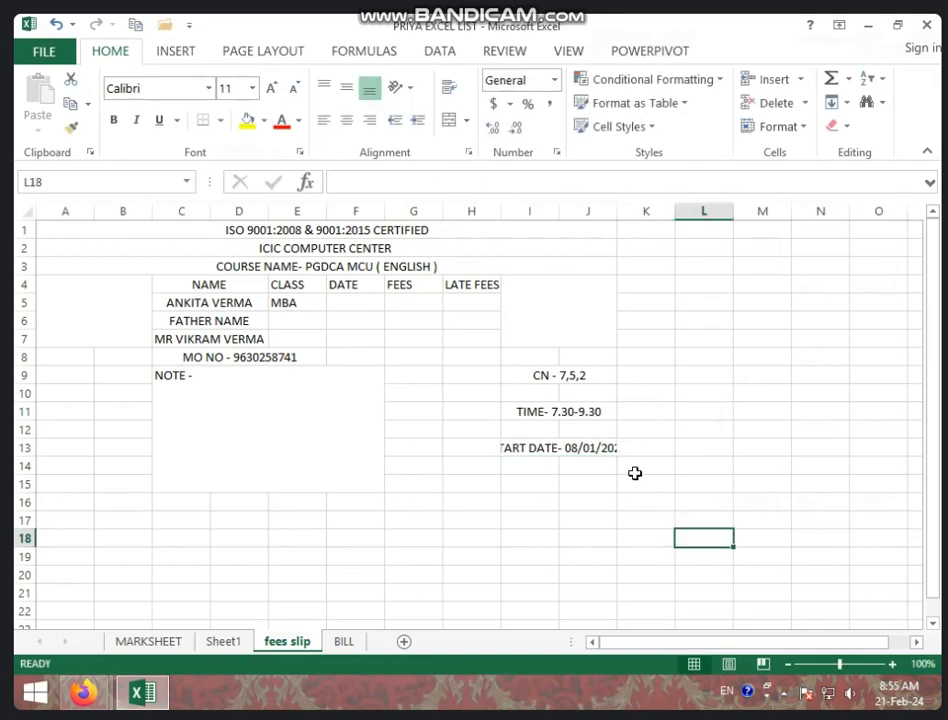
{"action": "left_click", "coordinate": [581, 446]}
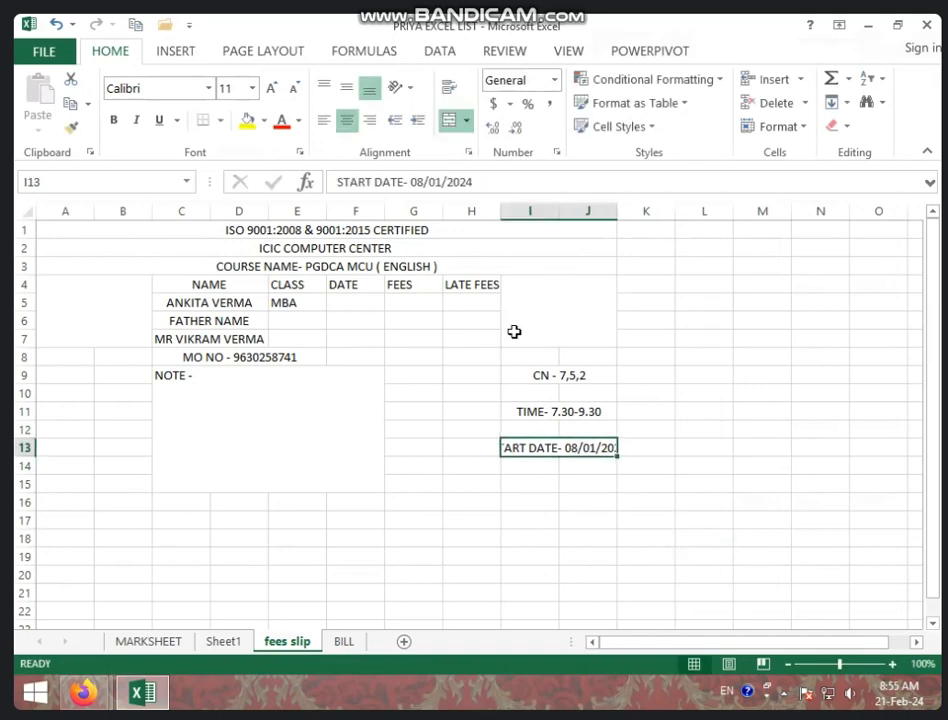
{"action": "left_click", "coordinate": [295, 89]}
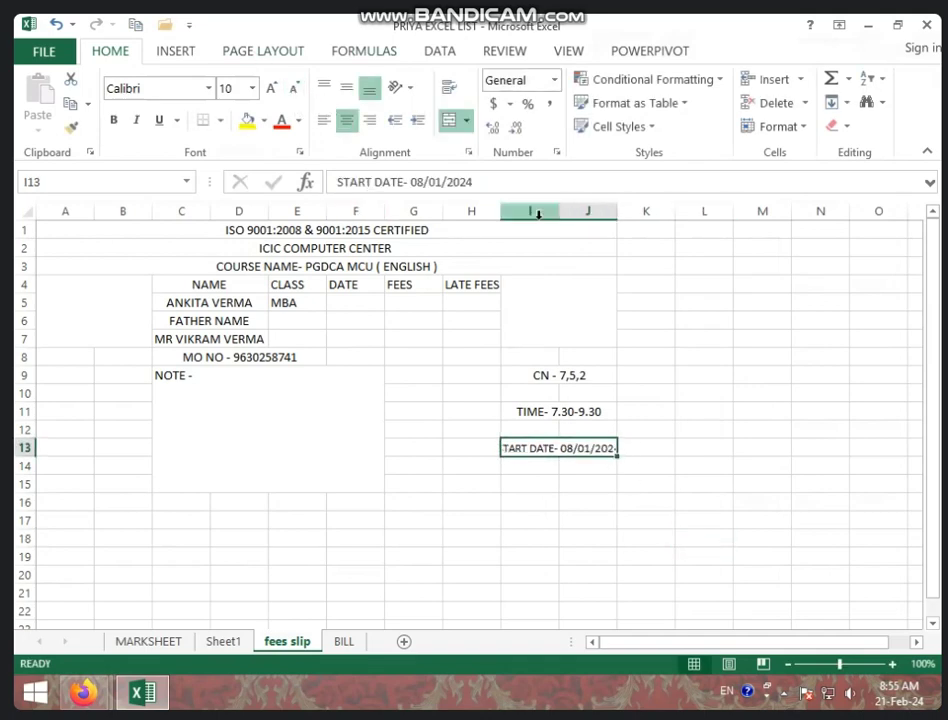
{"action": "left_click", "coordinate": [498, 211]}
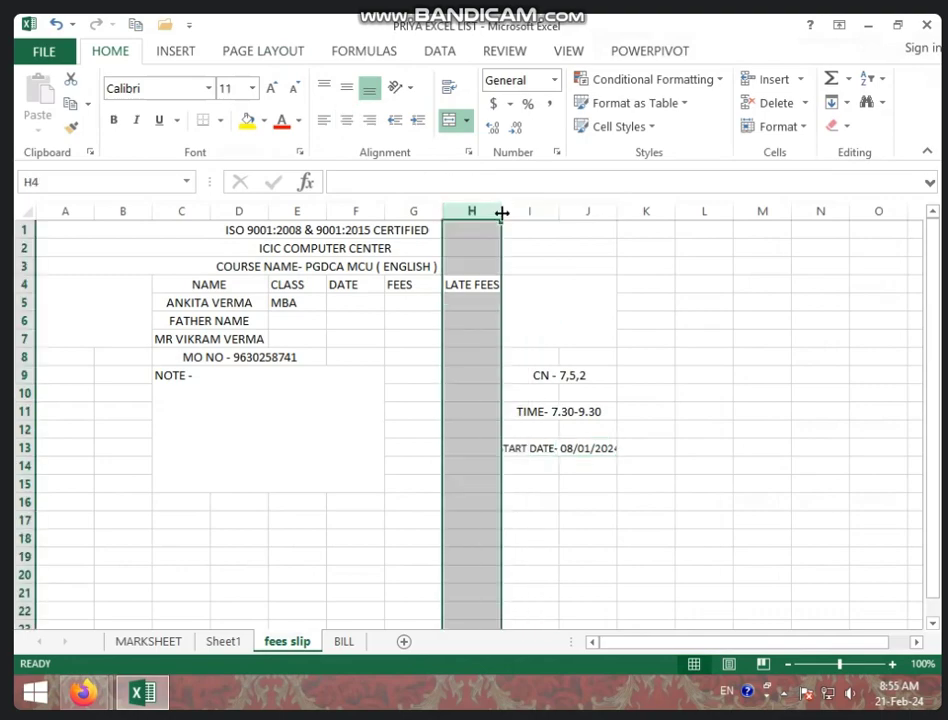